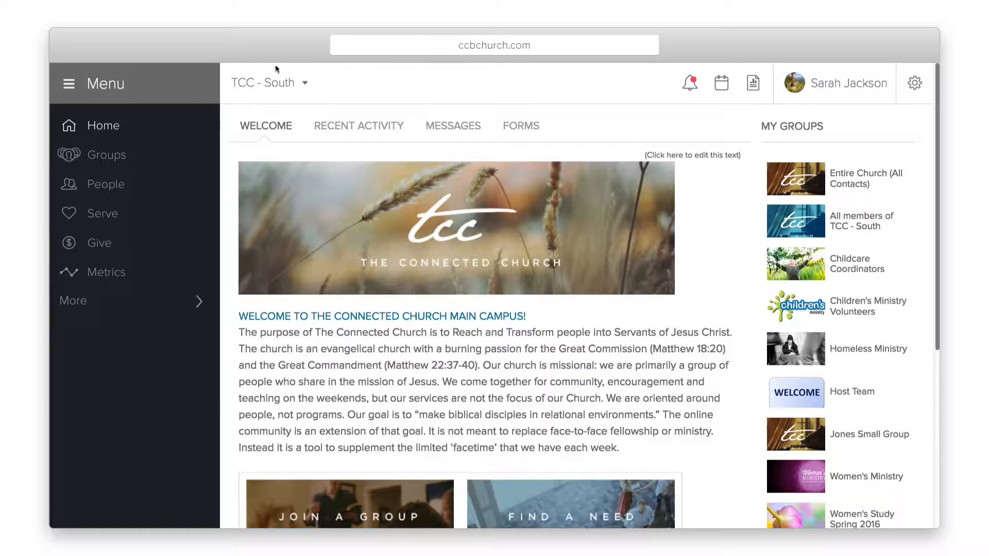
Open the Fall Children's Schedule of the Children's Ministry Volunteers group.
{"action": "left_click", "coordinate": [97, 299]}
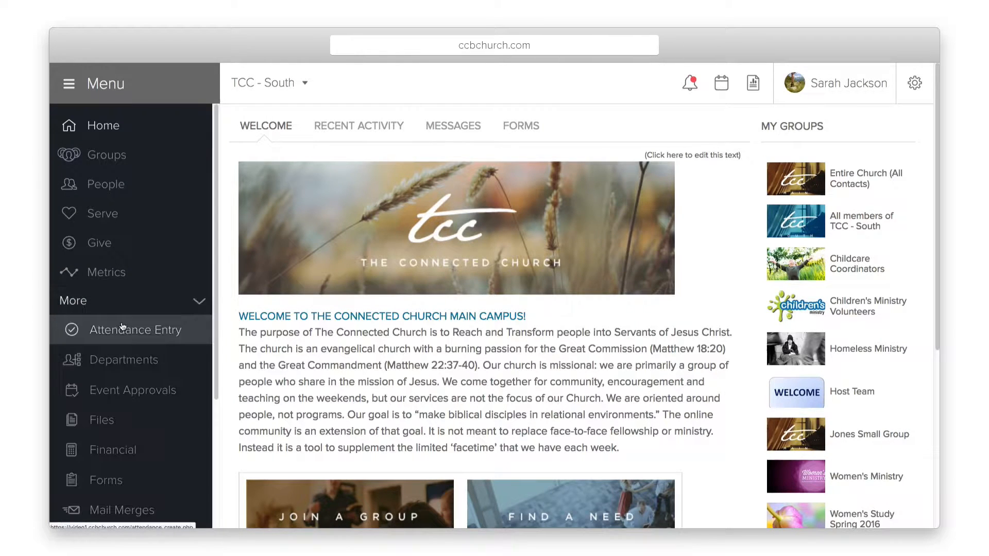
{"action": "scroll", "coordinate": [124, 356], "scroll_direction": "down", "scroll_amount": 3}
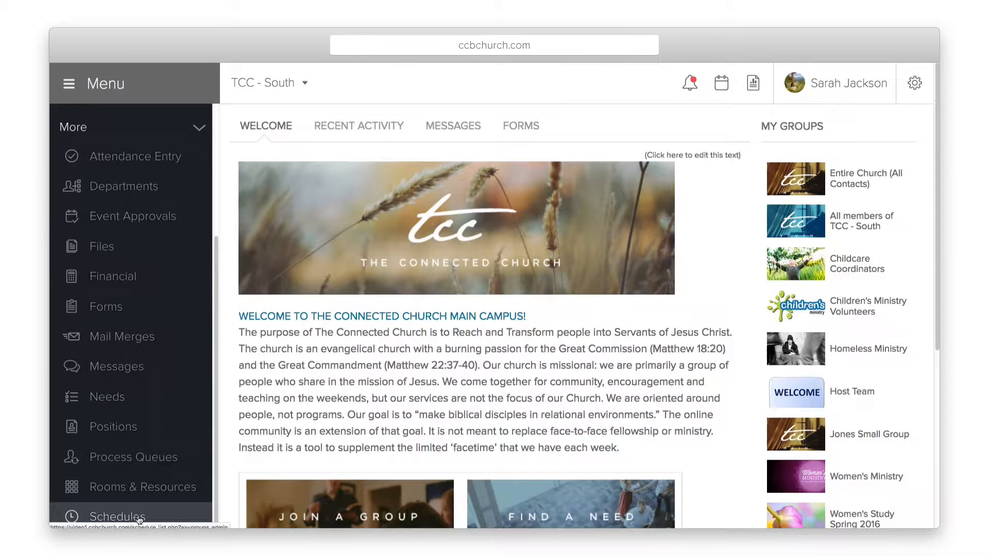
{"action": "left_click", "coordinate": [814, 315]}
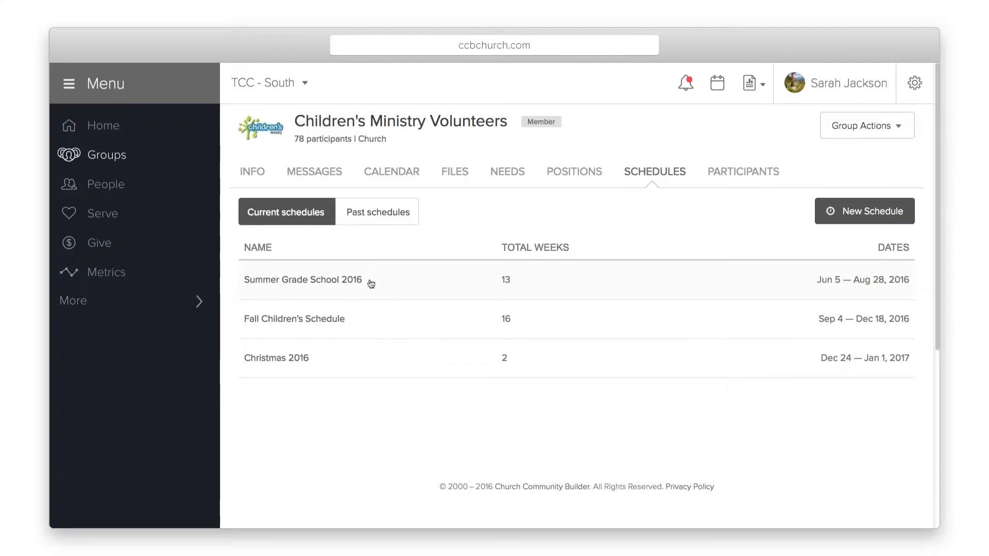
{"action": "left_click", "coordinate": [349, 320]}
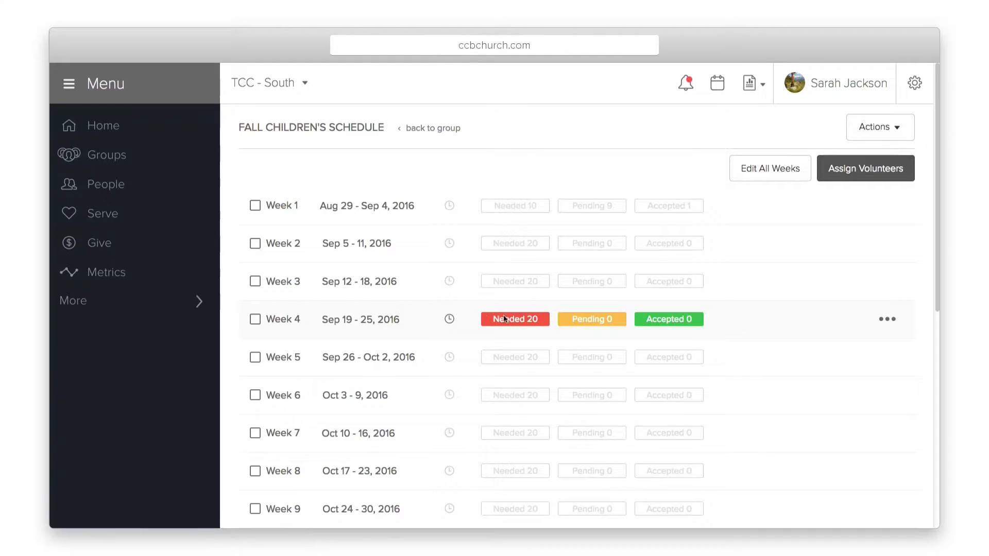
Examine the positions needed and the service times of the early schedule weeks, selecting and clearing Week 1 meanwhile.
{"action": "mouse_move", "coordinate": [512, 276]}
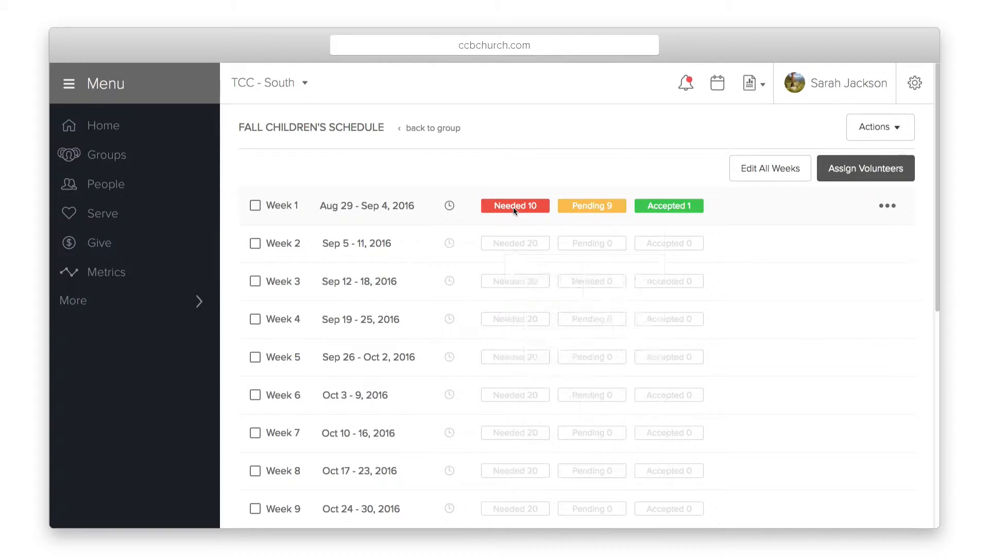
{"action": "mouse_move", "coordinate": [514, 210]}
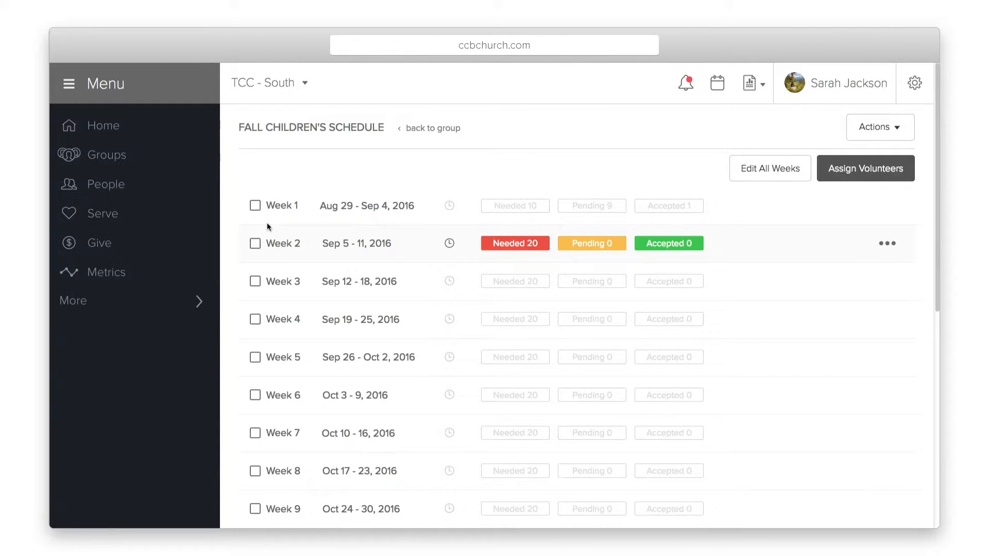
{"action": "left_click", "coordinate": [255, 206]}
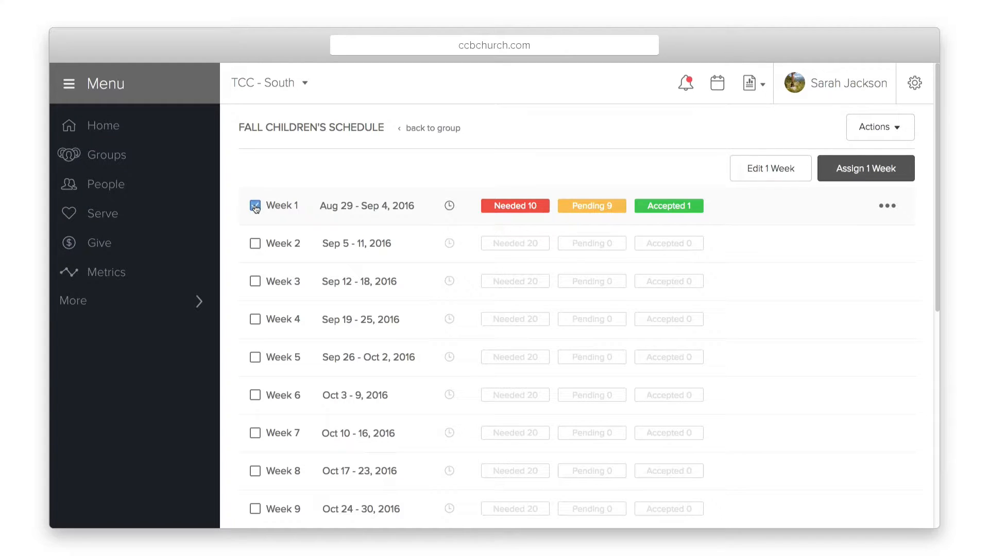
{"action": "left_click", "coordinate": [255, 244]}
{"action": "left_click", "coordinate": [255, 244]}
{"action": "mouse_move", "coordinate": [520, 245]}
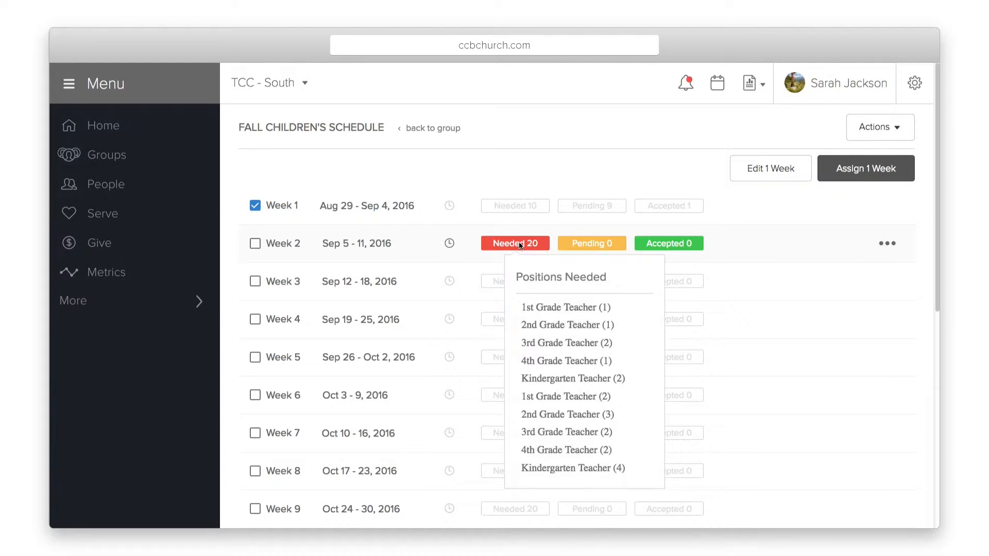
{"action": "mouse_move", "coordinate": [579, 246]}
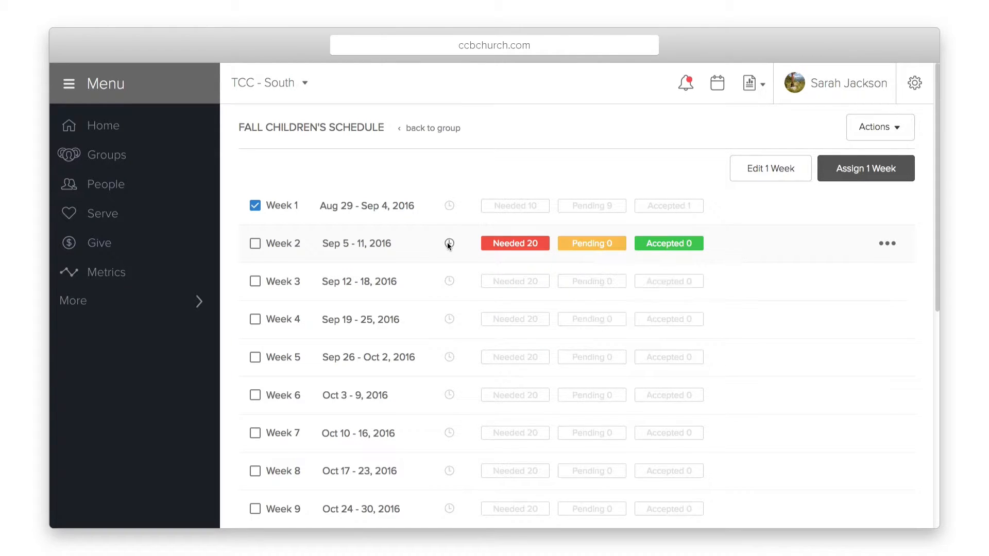
{"action": "mouse_move", "coordinate": [448, 244]}
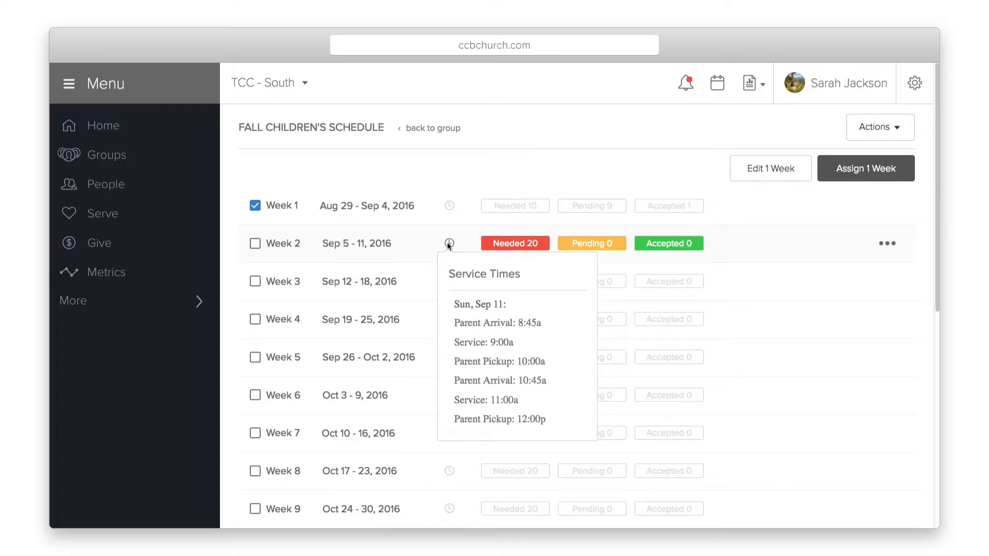
{"action": "left_click", "coordinate": [255, 207]}
{"action": "left_click", "coordinate": [256, 208]}
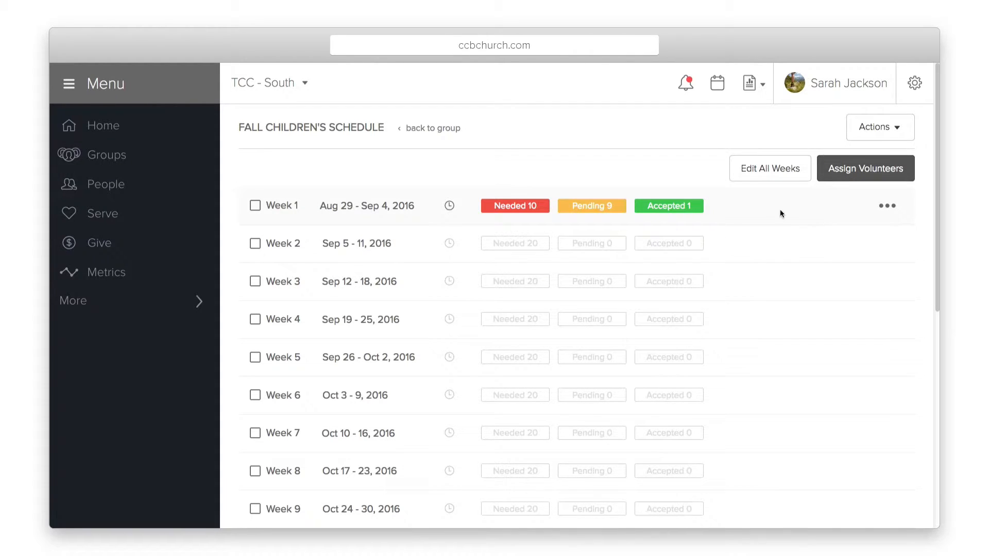
Select Weeks 1 to 3 of the schedule and clear the selection again.
{"action": "left_click", "coordinate": [257, 208]}
{"action": "left_click", "coordinate": [255, 243]}
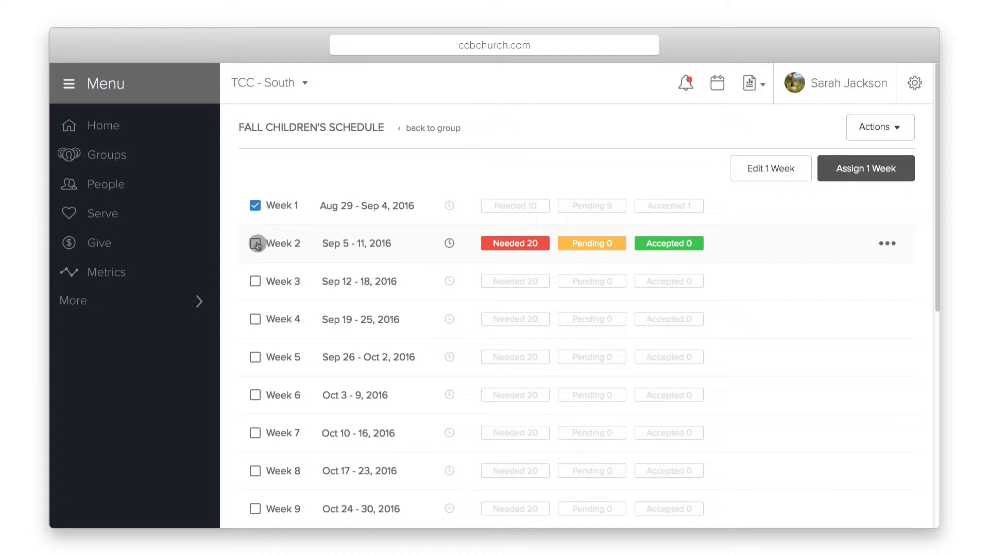
{"action": "left_click", "coordinate": [255, 283]}
{"action": "left_click", "coordinate": [255, 283]}
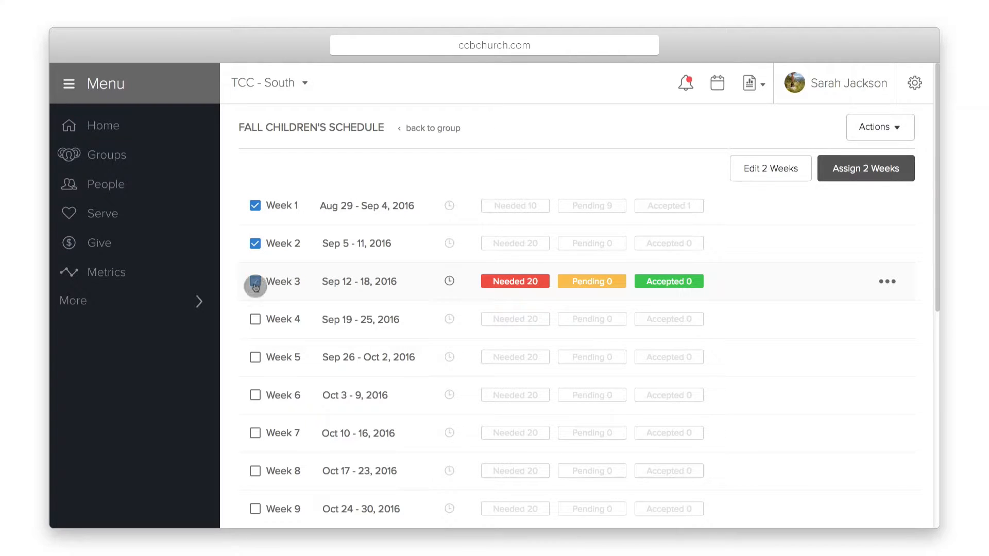
{"action": "left_click", "coordinate": [255, 243]}
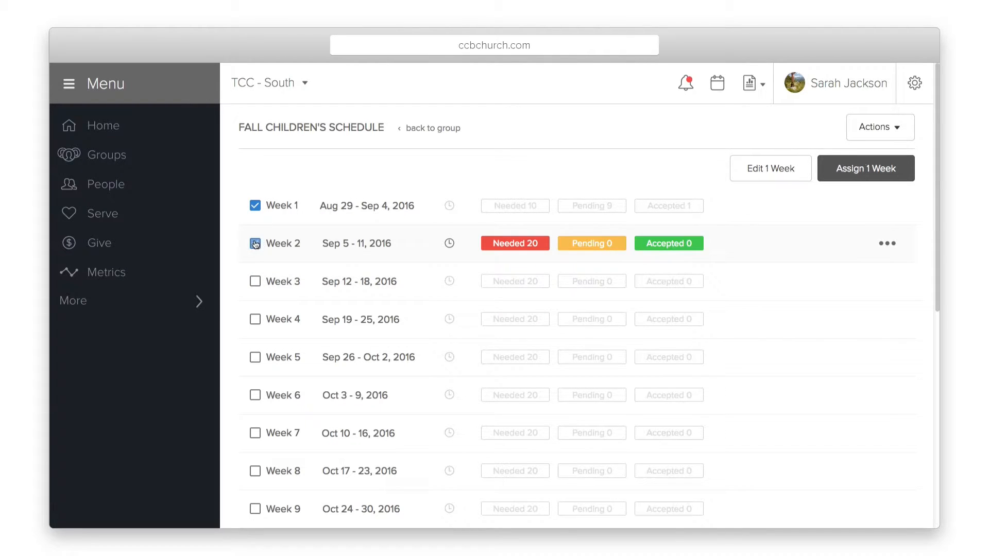
{"action": "left_click", "coordinate": [255, 207]}
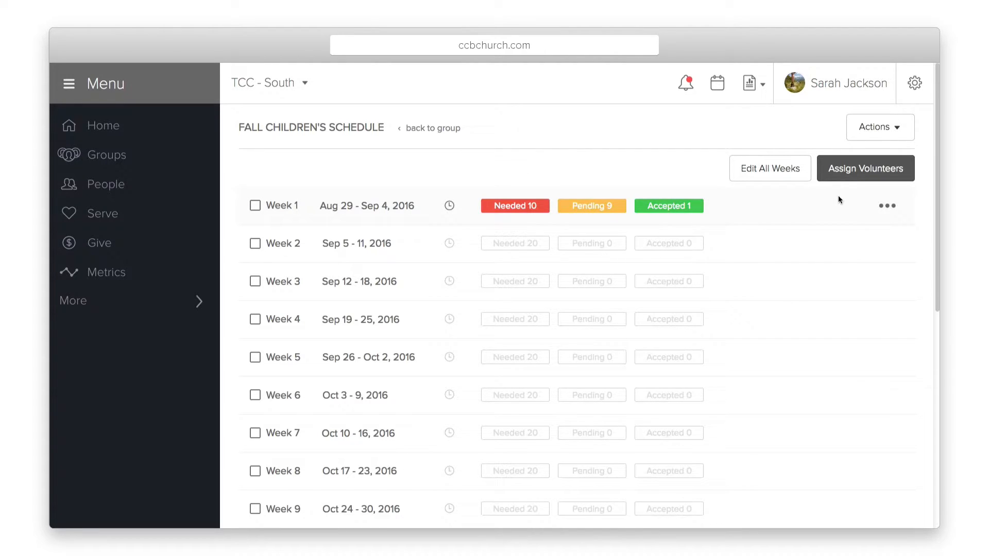
Open volunteer assignment for the whole schedule and preview the Sun 11:00a and Sun 9:00a filters, ending on all services.
{"action": "left_click", "coordinate": [859, 177]}
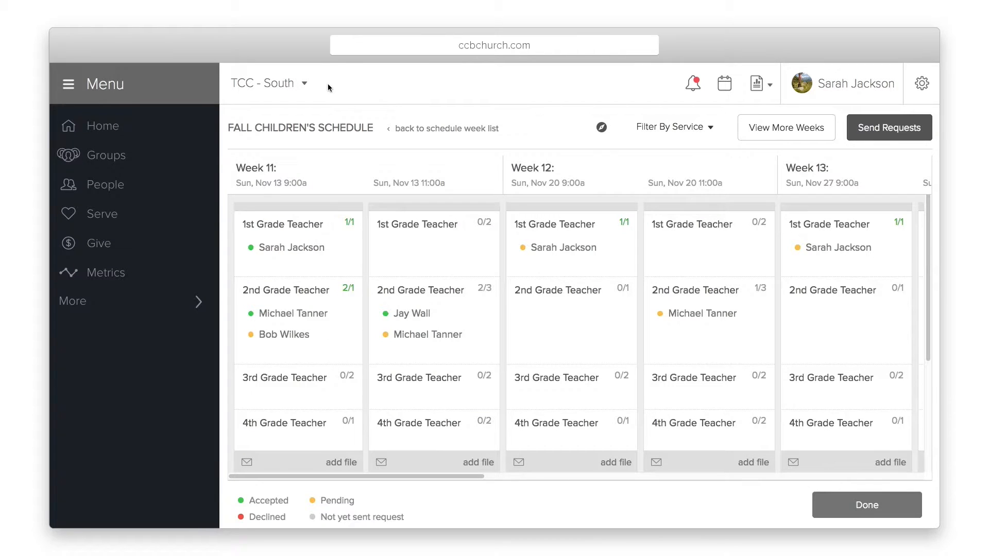
{"action": "left_click", "coordinate": [672, 133]}
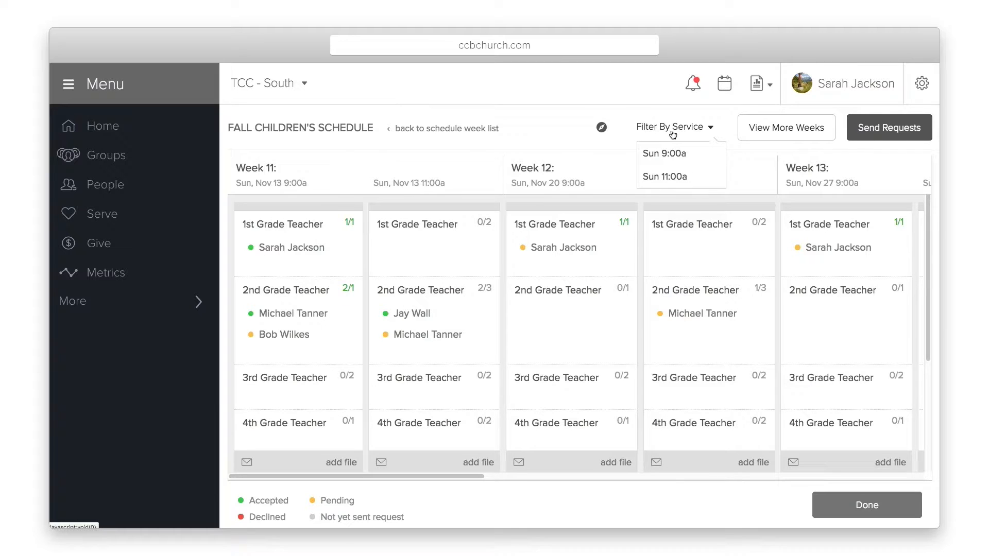
{"action": "left_click", "coordinate": [676, 176]}
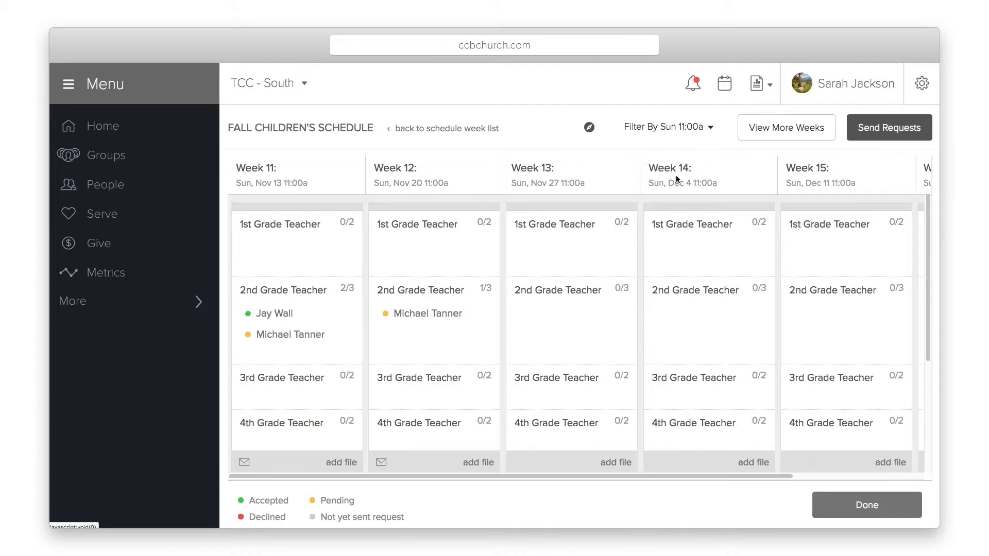
{"action": "left_click", "coordinate": [673, 130]}
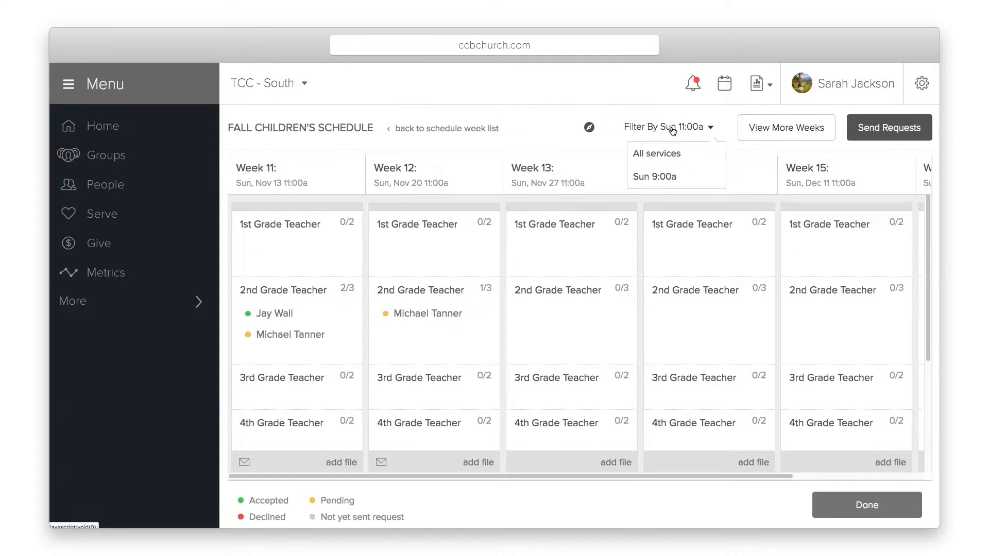
{"action": "left_click", "coordinate": [664, 177]}
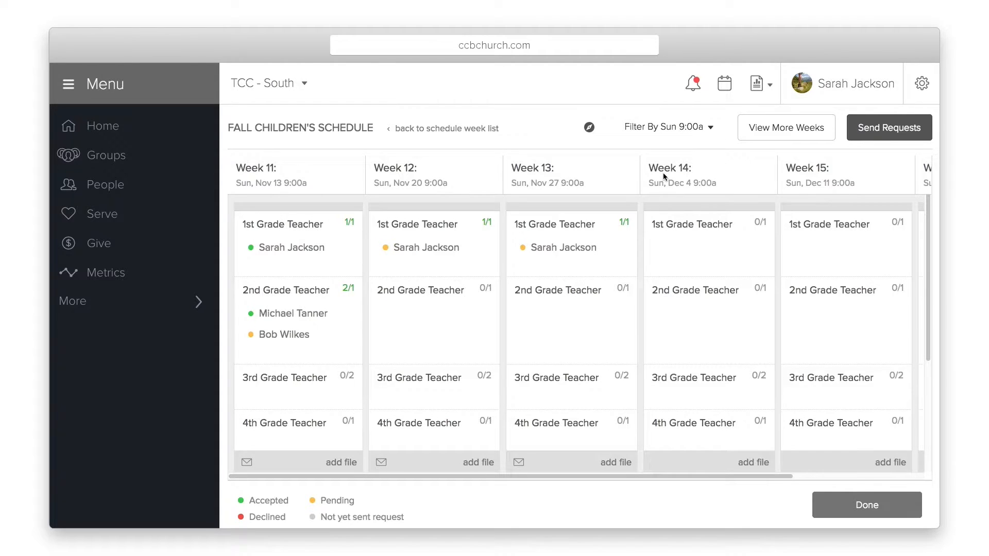
{"action": "left_click", "coordinate": [659, 127]}
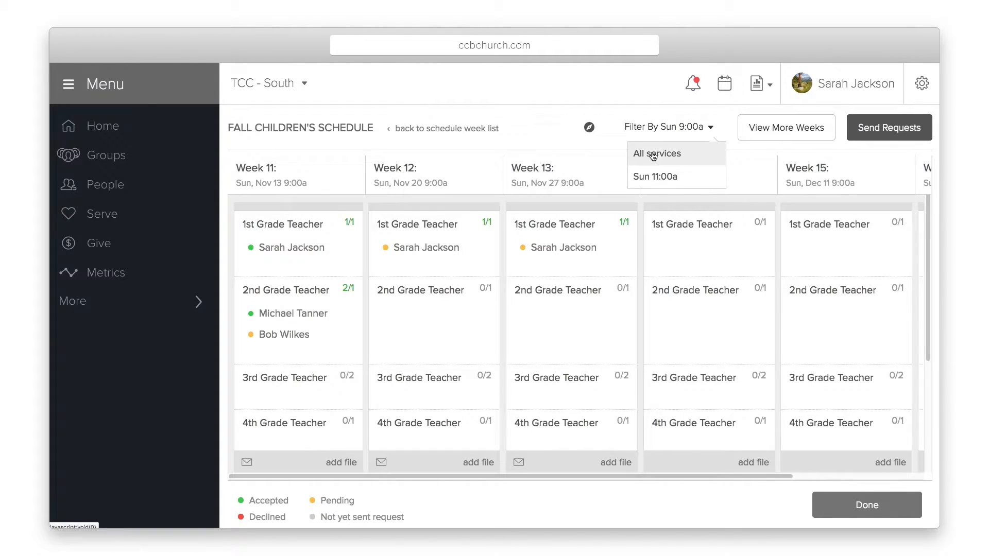
{"action": "left_click", "coordinate": [652, 155]}
For the Nov 13 11:00a 1st Grade Teacher position, select the available volunteer with 3rd preference and the first unavailable volunteer.
{"action": "mouse_move", "coordinate": [459, 268]}
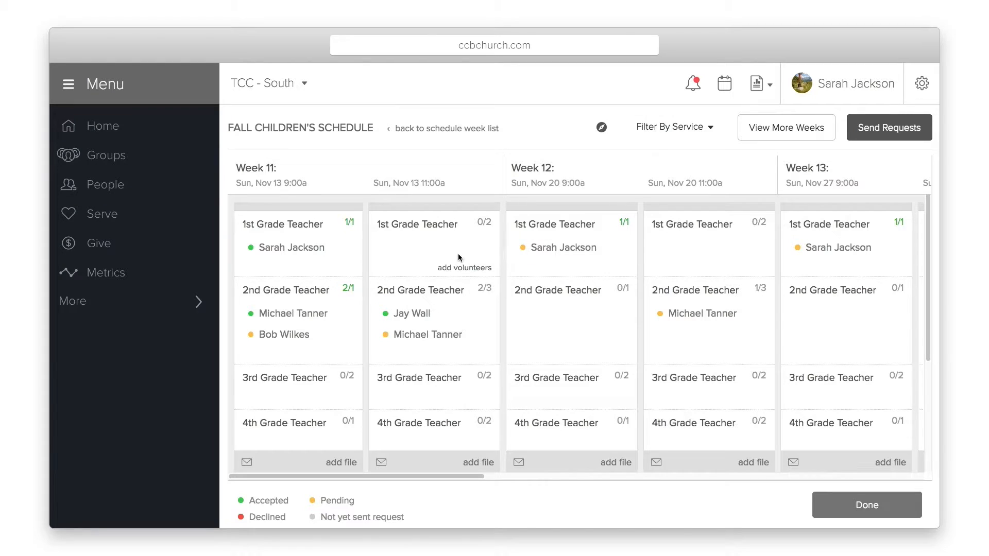
{"action": "left_click", "coordinate": [459, 269]}
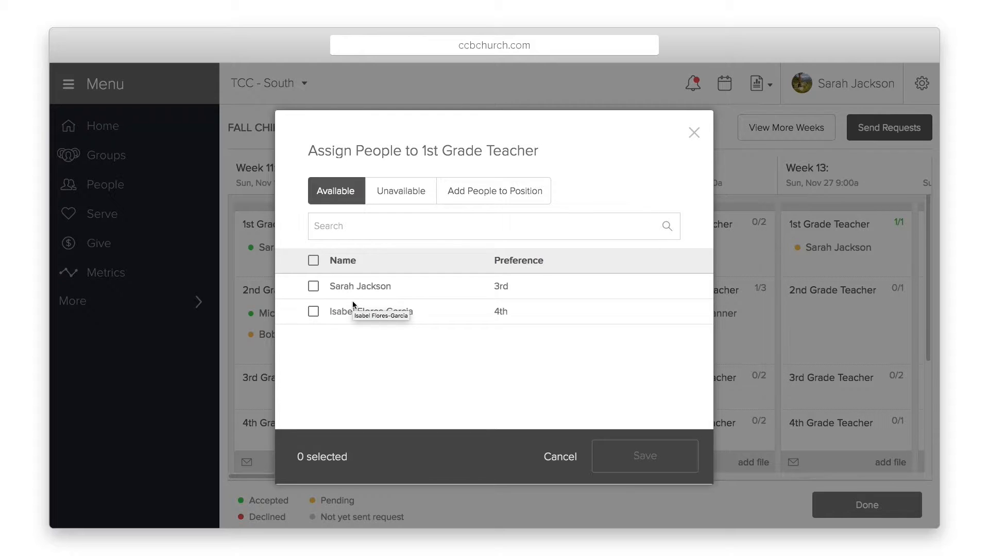
{"action": "left_click", "coordinate": [313, 286]}
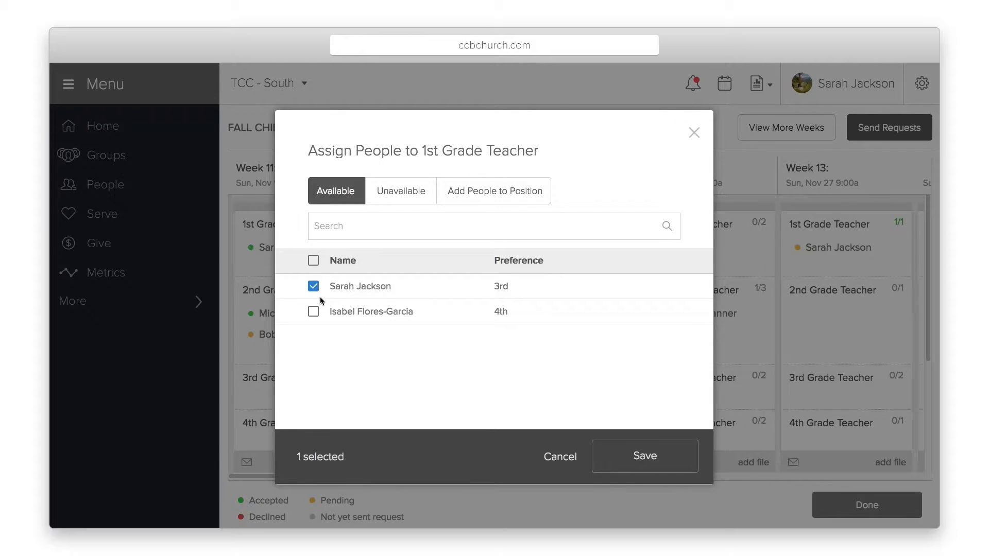
{"action": "left_click", "coordinate": [403, 196]}
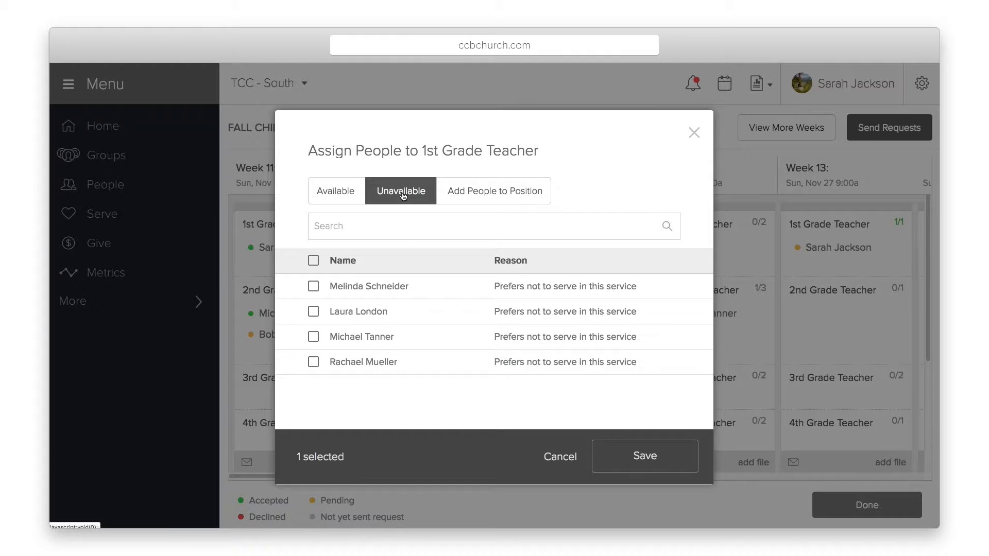
{"action": "left_click", "coordinate": [313, 287]}
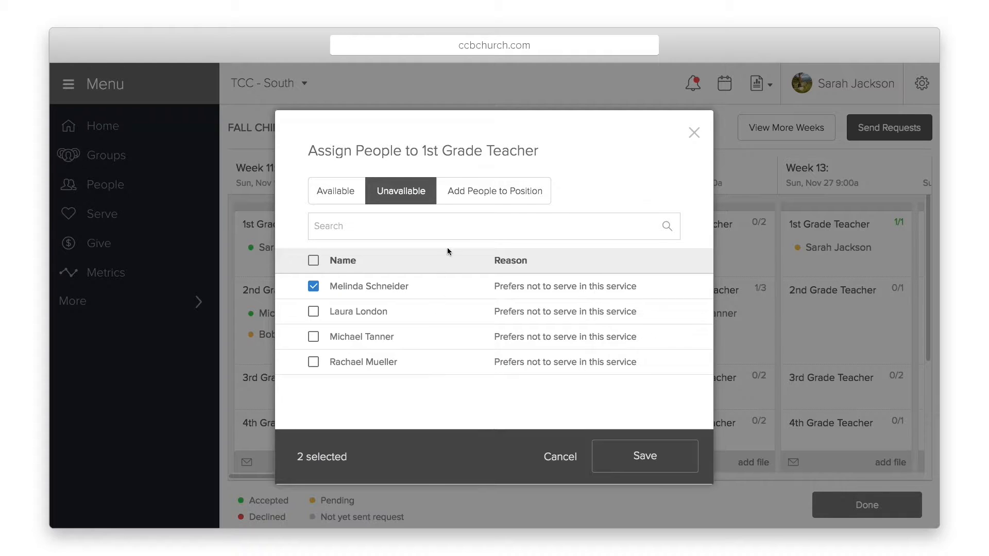
Search for people by last name, add the second match to the 1st Grade Teacher position, and save the assignments.
{"action": "left_click", "coordinate": [480, 200]}
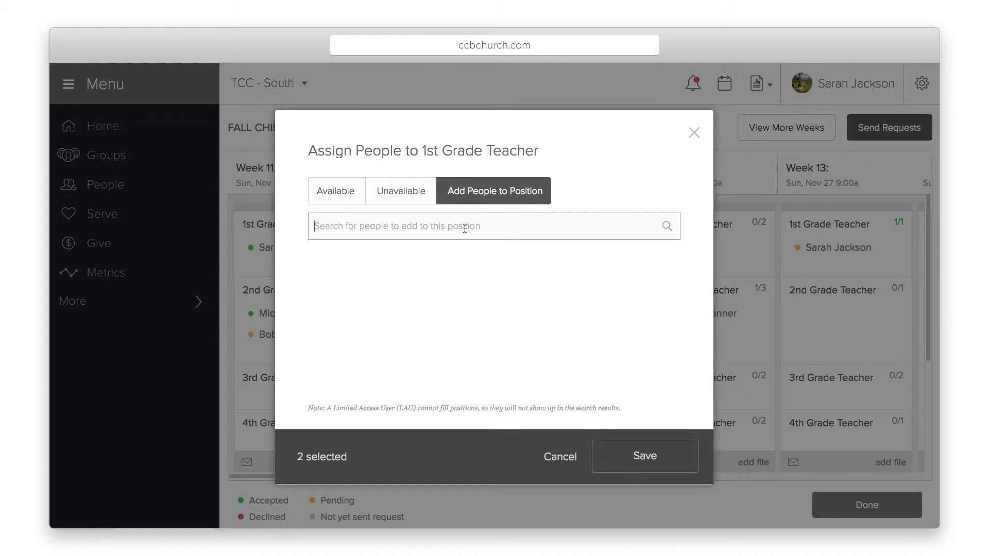
{"action": "type", "text": "tanner"}
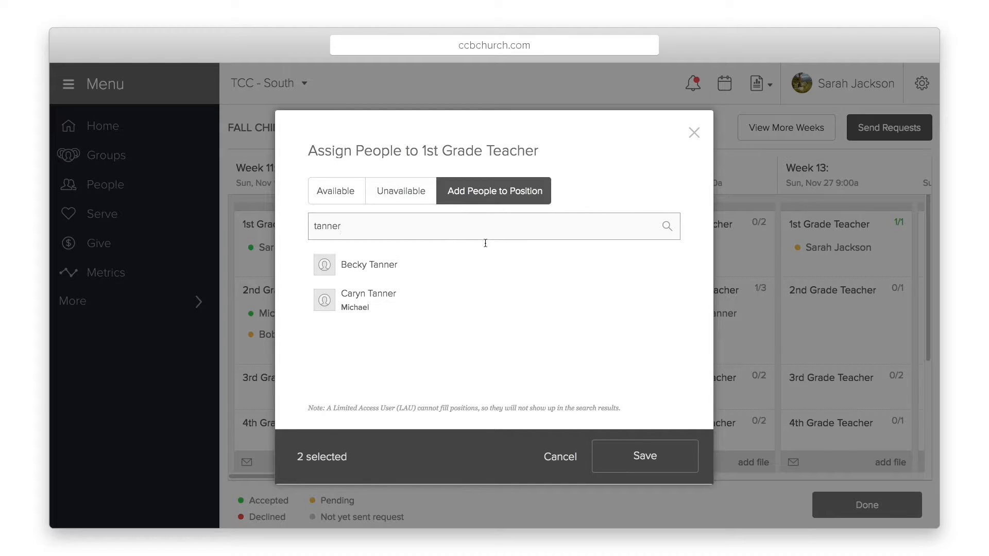
{"action": "left_click", "coordinate": [631, 306]}
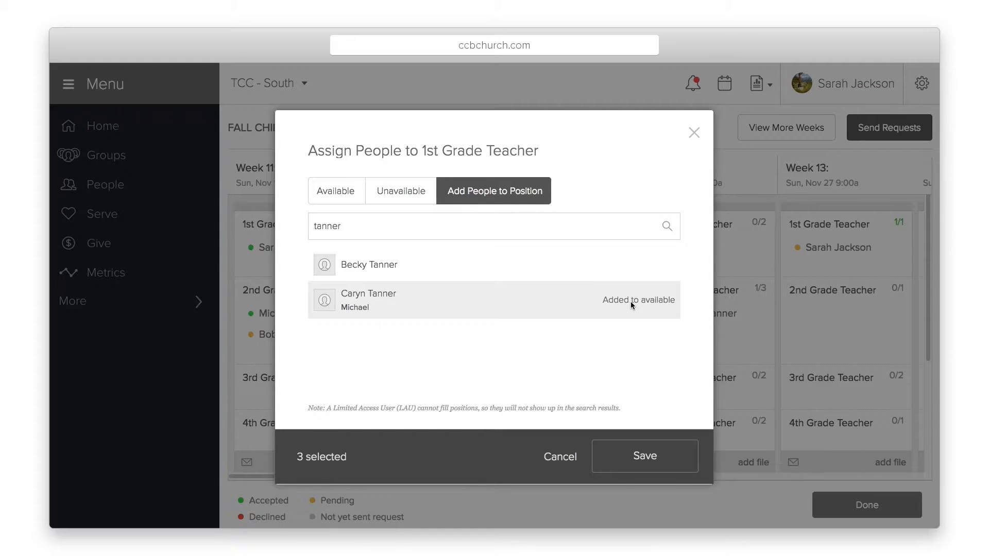
{"action": "left_click", "coordinate": [619, 464]}
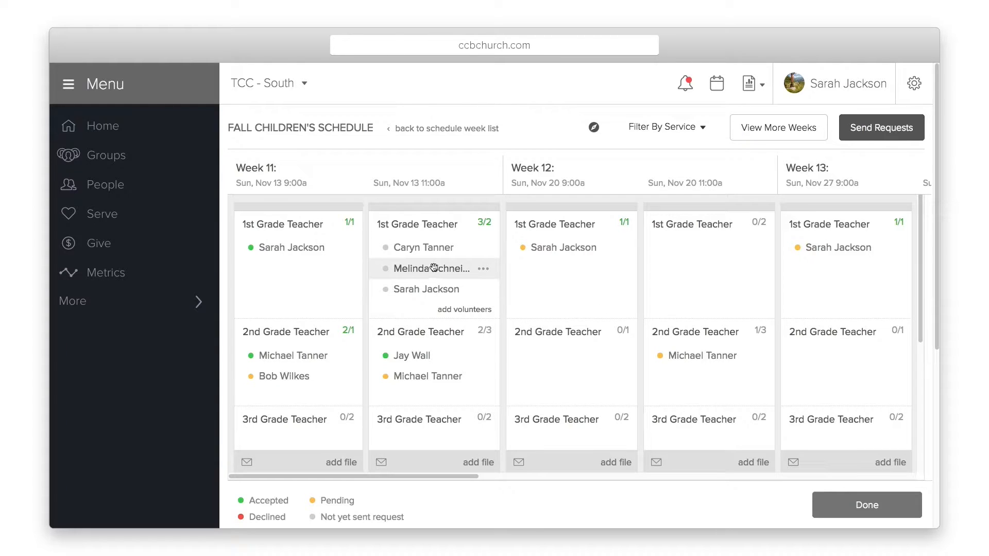
Copy the second 1st Grade Teacher volunteer from the Nov 13 11:00a service to the Nov 20 11:00a service.
{"action": "left_click_drag", "start_coordinate": [436, 271], "coordinate": [713, 277]}
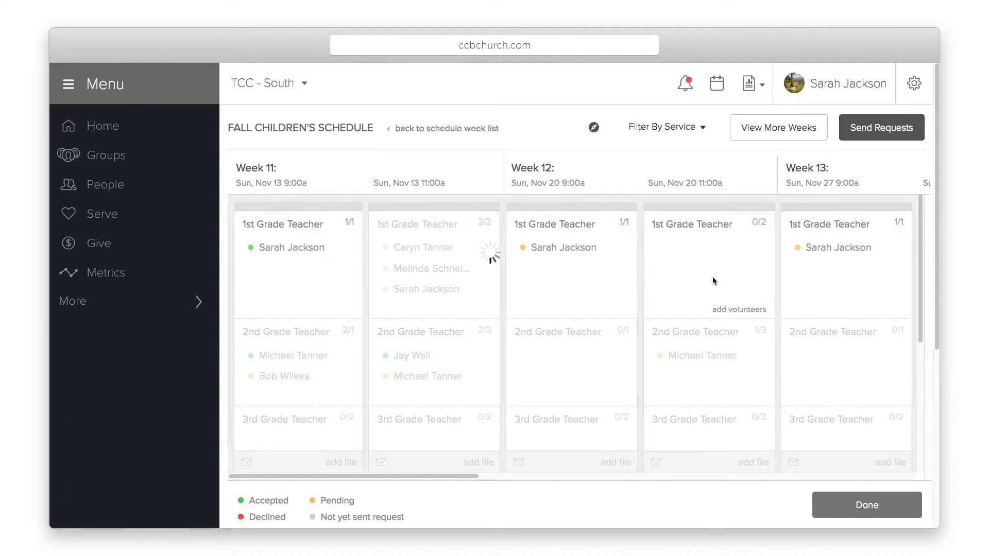
{"action": "left_click", "coordinate": [313, 273]}
{"action": "left_click", "coordinate": [616, 440]}
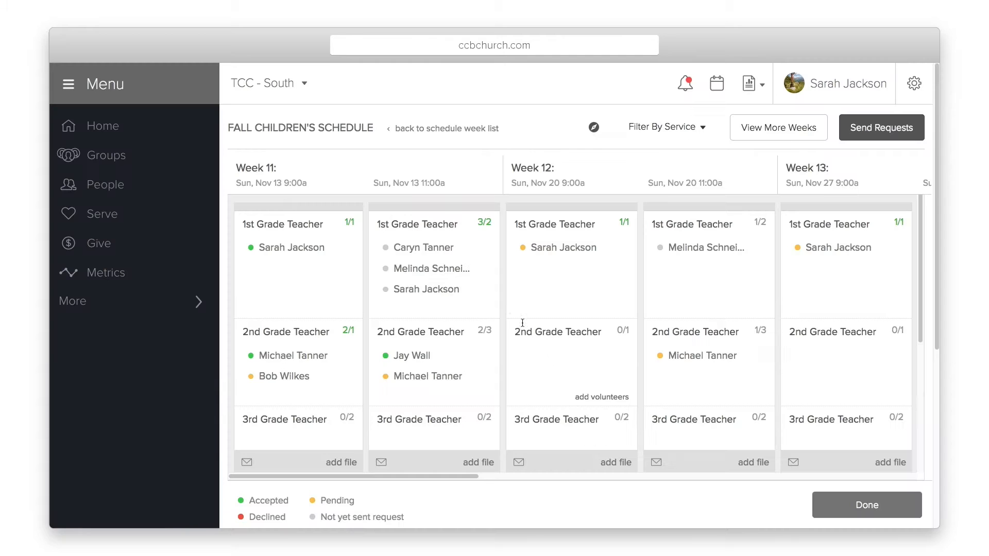
Copy all 1st Grade Teacher volunteers and then the entire 11:00a service's assignments from Nov 13 to Nov 20.
{"action": "left_click_drag", "start_coordinate": [447, 227], "coordinate": [708, 247]}
{"action": "left_click_drag", "start_coordinate": [436, 205], "coordinate": [678, 212]}
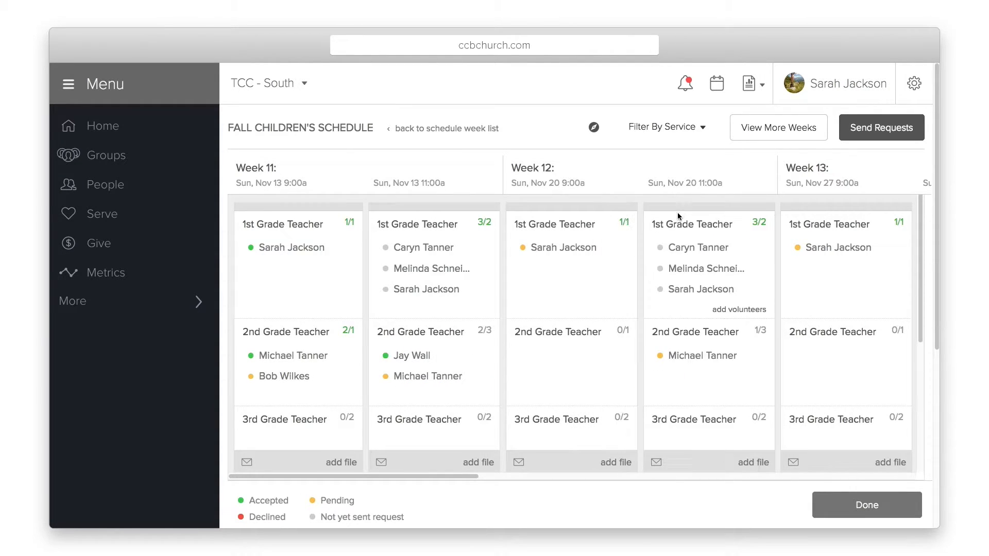
{"action": "left_click_drag", "start_coordinate": [412, 479], "coordinate": [396, 497]}
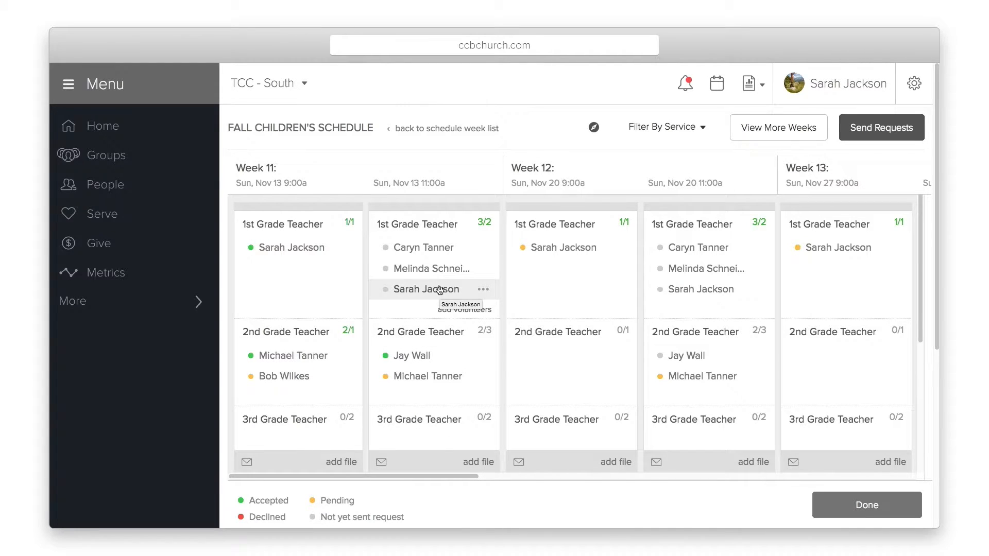
Show the available options for the third 1st Grade Teacher volunteer in the Nov 13 11:00a service.
{"action": "left_click", "coordinate": [484, 291]}
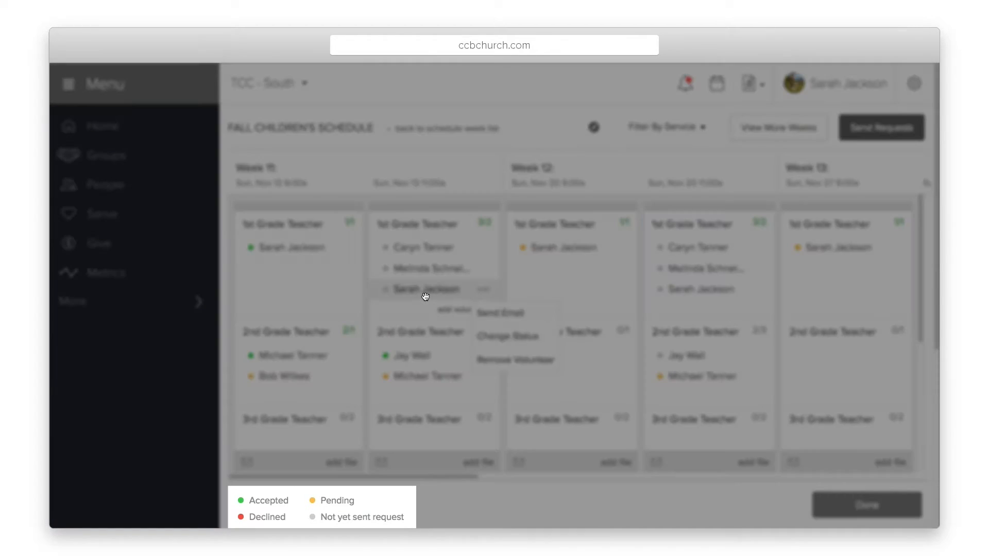
{"action": "left_click", "coordinate": [426, 294]}
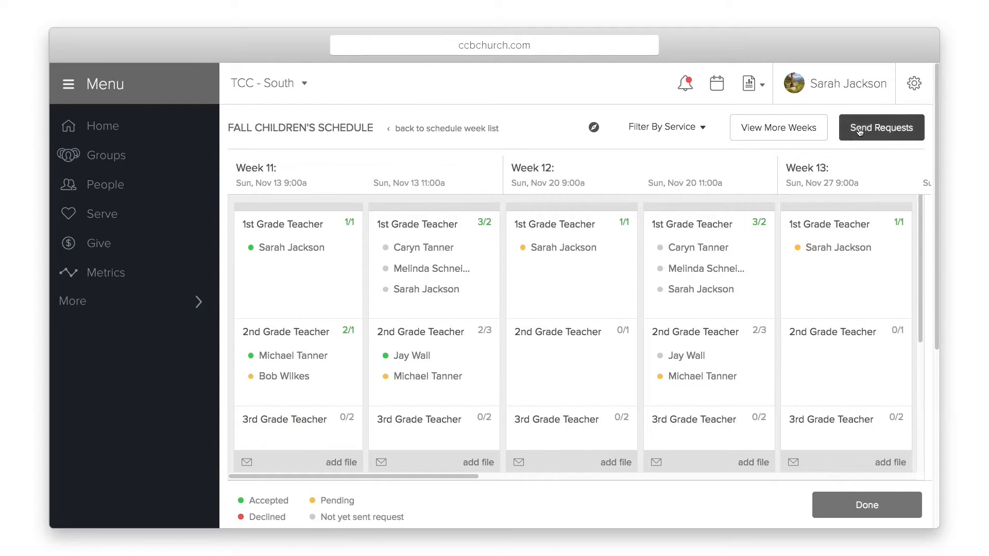
Send volunteer requests for all weeks to the people whose requests have not yet been sent.
{"action": "left_click", "coordinate": [859, 131]}
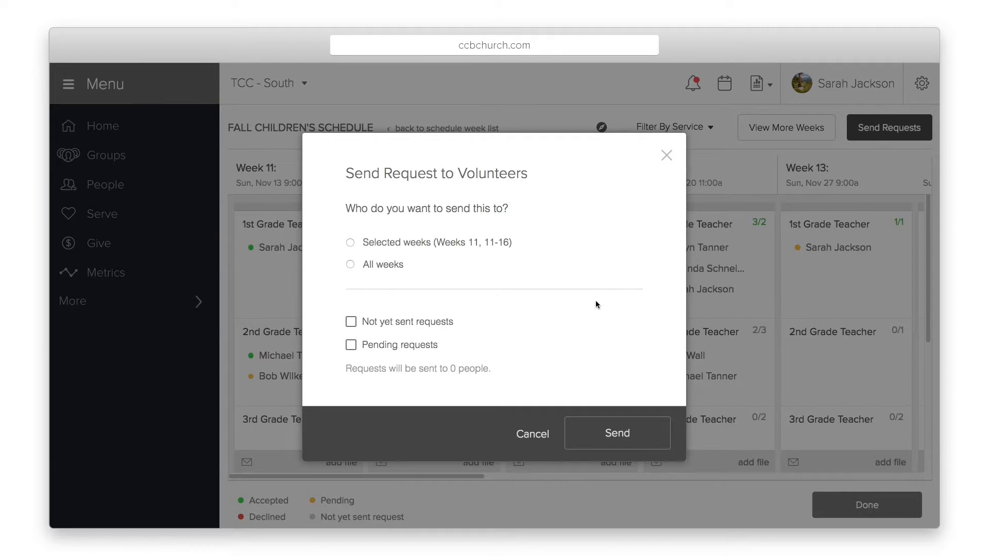
{"action": "left_click", "coordinate": [351, 242]}
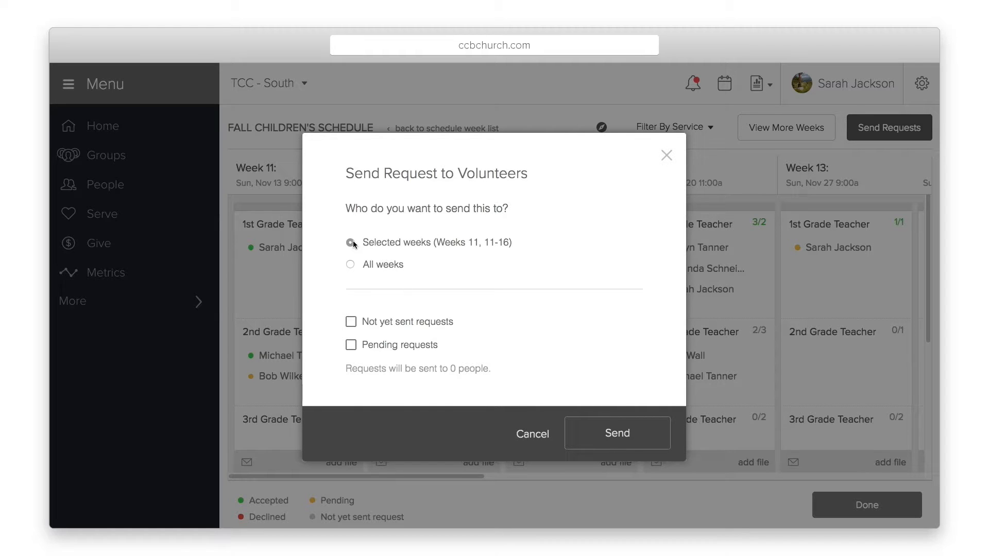
{"action": "left_click", "coordinate": [352, 265]}
{"action": "left_click", "coordinate": [351, 322]}
{"action": "left_click", "coordinate": [606, 437]}
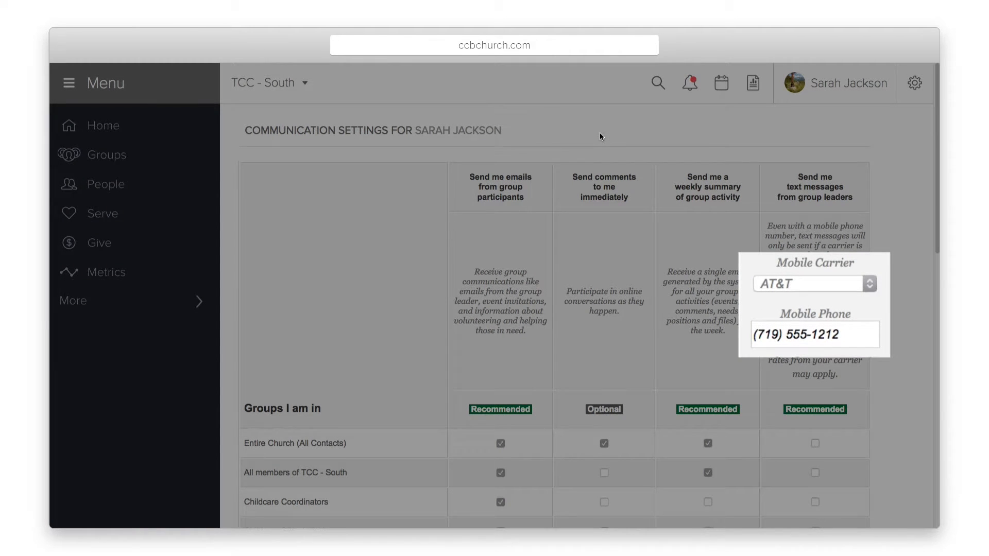
In the communication settings, toggle group leader text messages and group participant emails for the Children's Ministry Volunteers group.
{"action": "scroll", "coordinate": [658, 211], "scroll_direction": "down", "scroll_amount": 4}
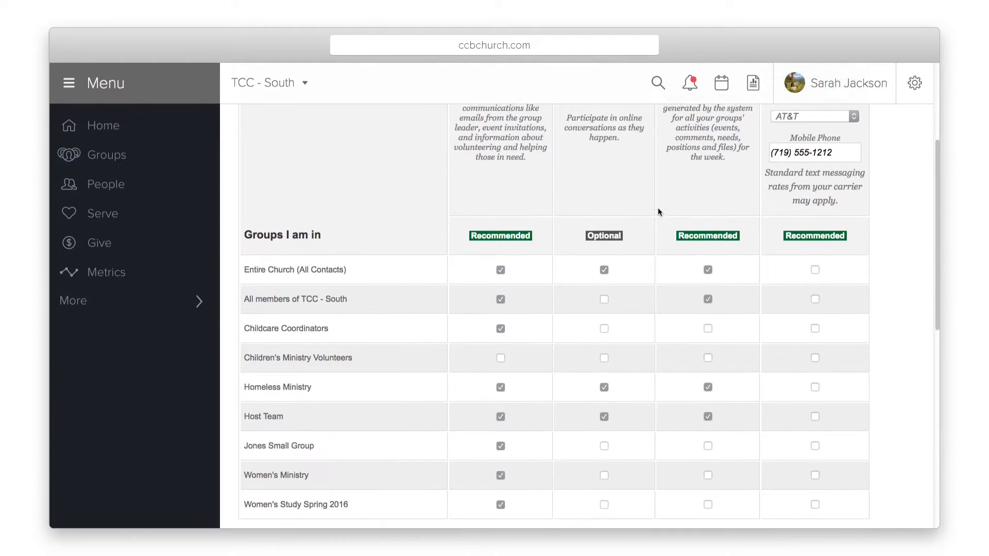
{"action": "scroll", "coordinate": [659, 216], "scroll_direction": "down", "scroll_amount": 2}
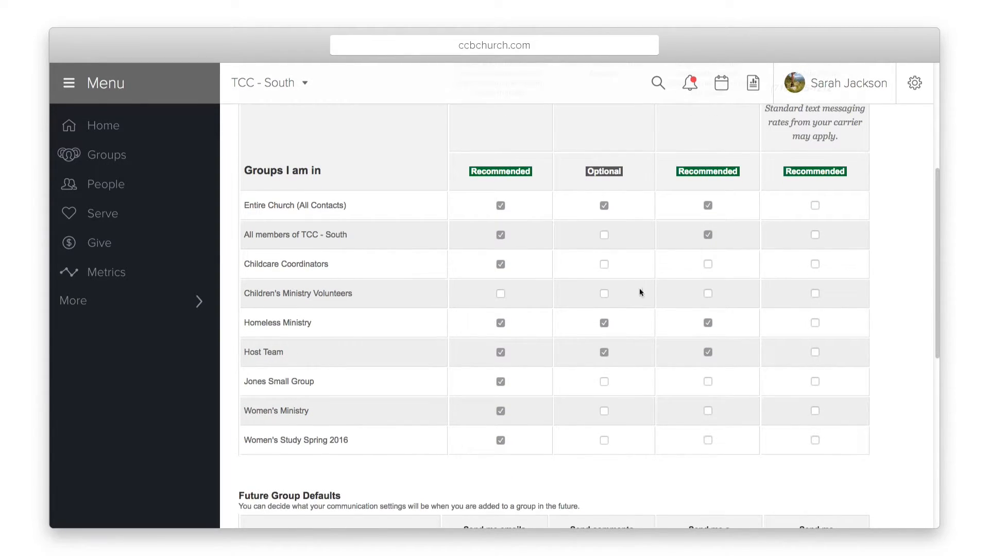
{"action": "left_click", "coordinate": [815, 294]}
{"action": "left_click", "coordinate": [501, 293]}
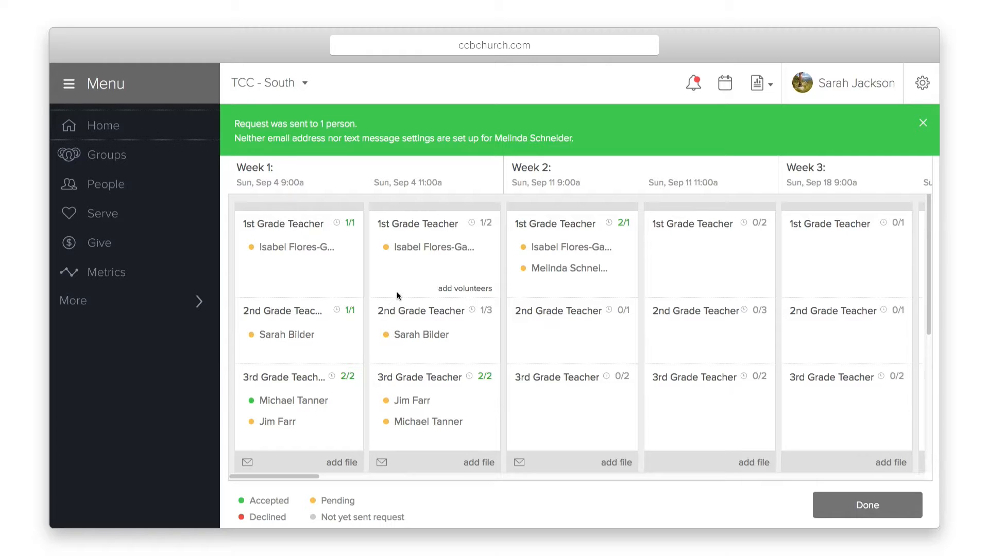
Select the group file LifeChurch.tv_Open_License.pdf for the Sep 4 11:00a service, and cancel adding it.
{"action": "left_click", "coordinate": [479, 464]}
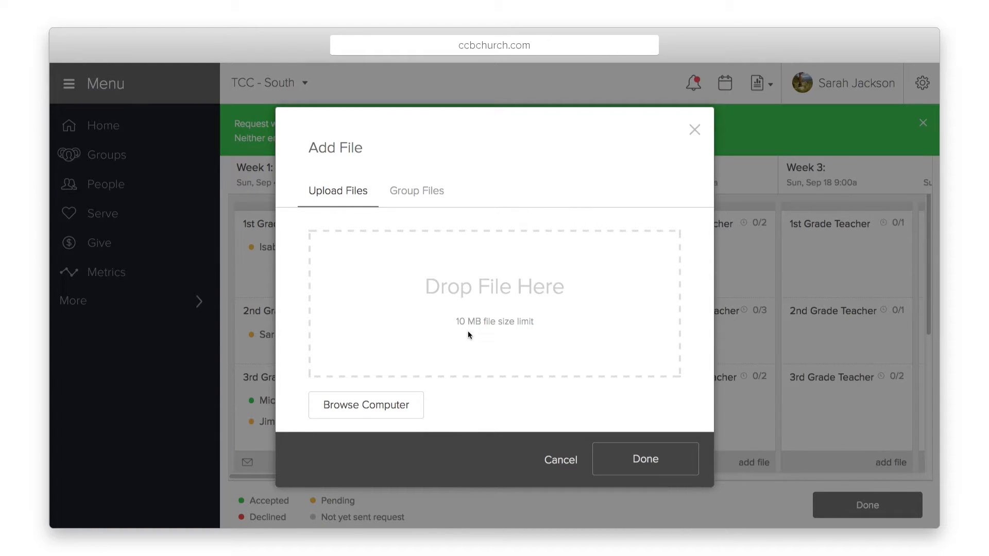
{"action": "left_click", "coordinate": [419, 192]}
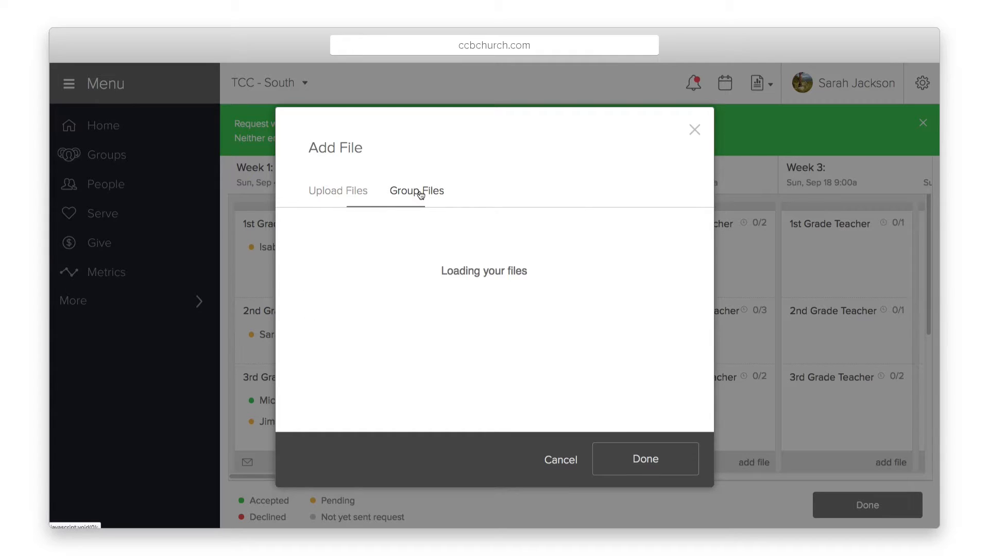
{"action": "left_click", "coordinate": [677, 340]}
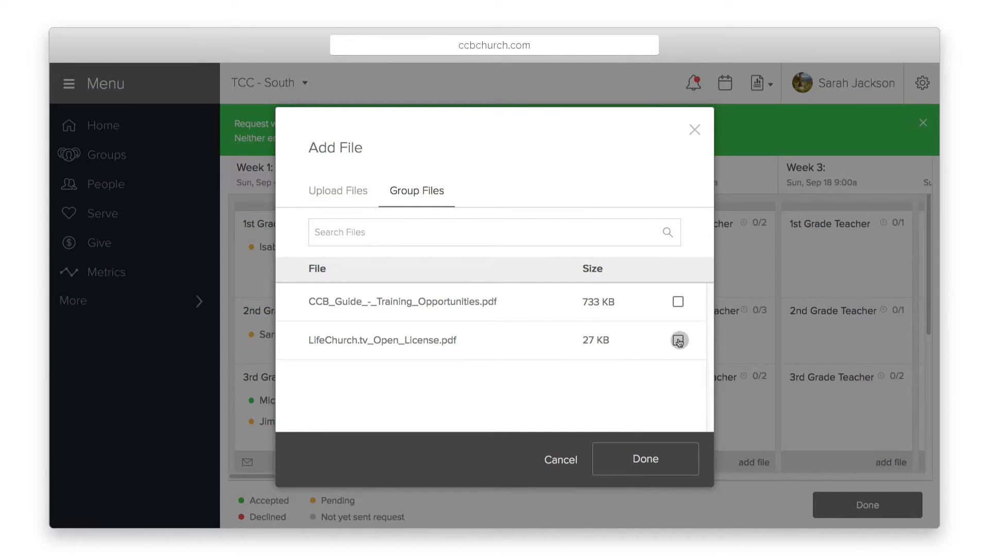
{"action": "left_click", "coordinate": [558, 458]}
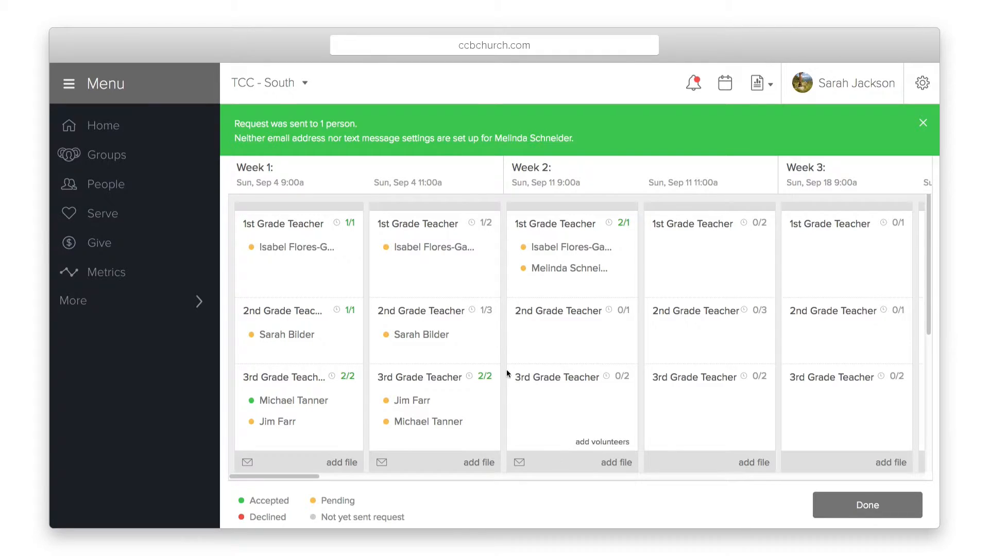
View the options for the first 3rd Grade Teacher on Sep 4 9:00a and the volunteer email form for Sep 4 11:00a.
{"action": "left_click", "coordinate": [347, 405]}
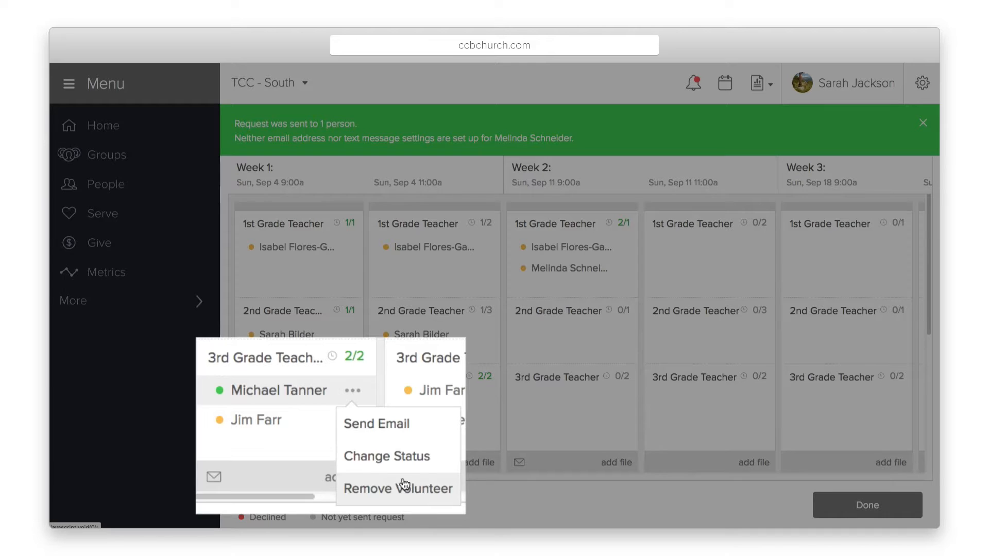
{"action": "left_click", "coordinate": [352, 392]}
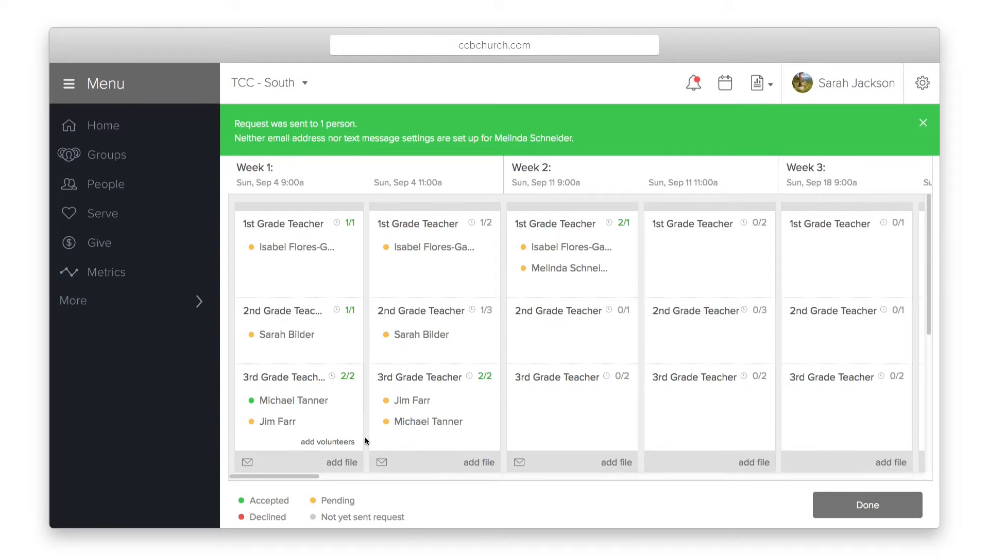
{"action": "left_click", "coordinate": [381, 462]}
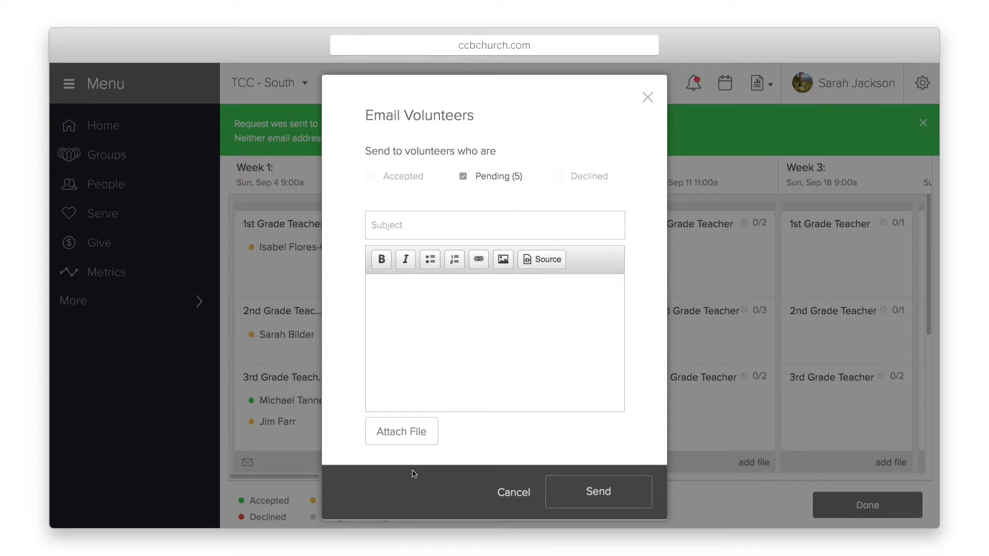
{"action": "left_click", "coordinate": [508, 494]}
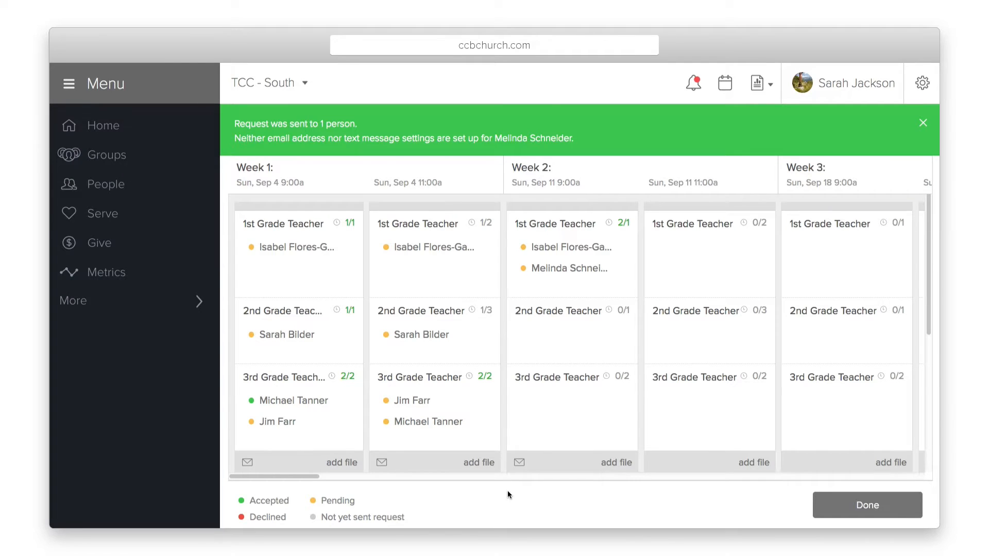
Finish assigning and examine the needed, pending and accepted positions for Week 1 in the schedule week list.
{"action": "left_click", "coordinate": [882, 508]}
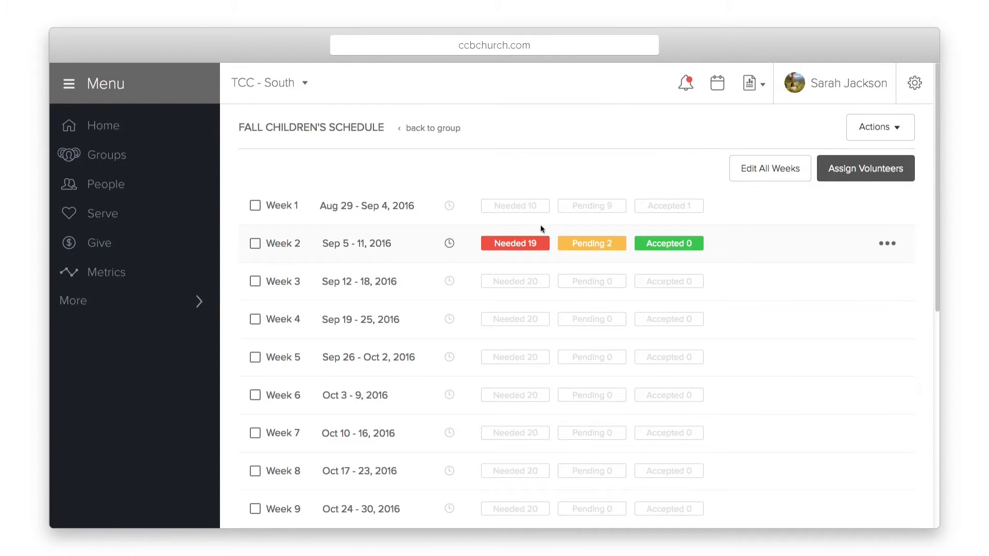
{"action": "mouse_move", "coordinate": [527, 205]}
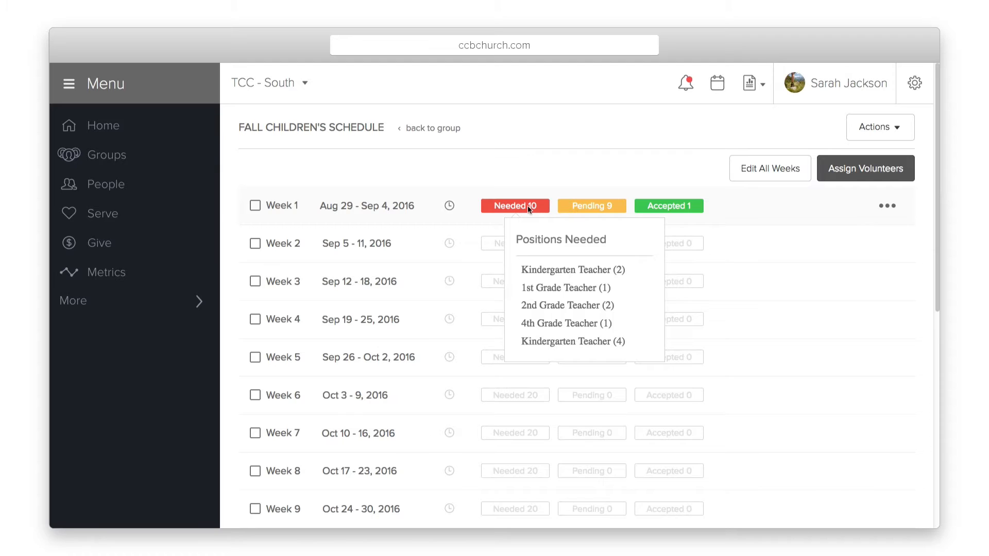
{"action": "mouse_move", "coordinate": [584, 208]}
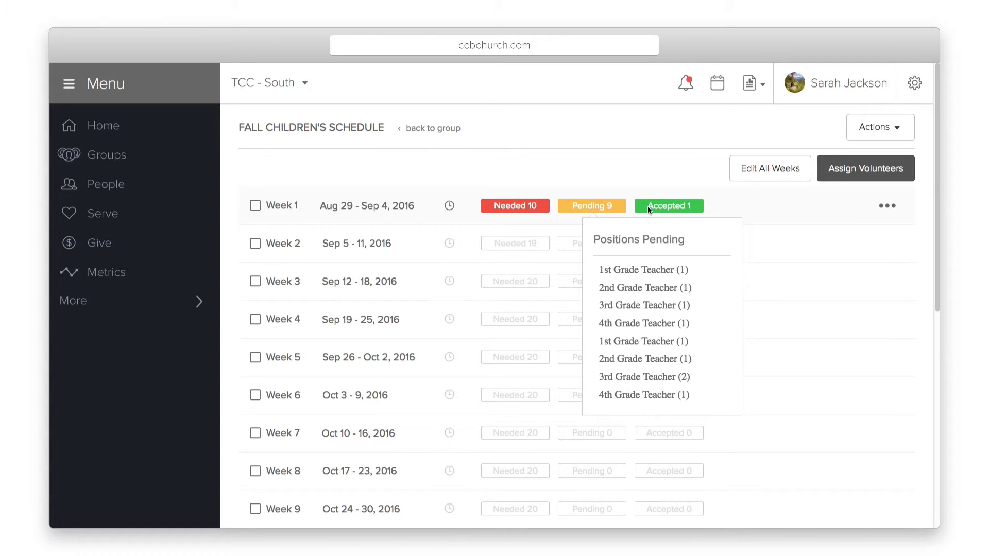
{"action": "mouse_move", "coordinate": [650, 205]}
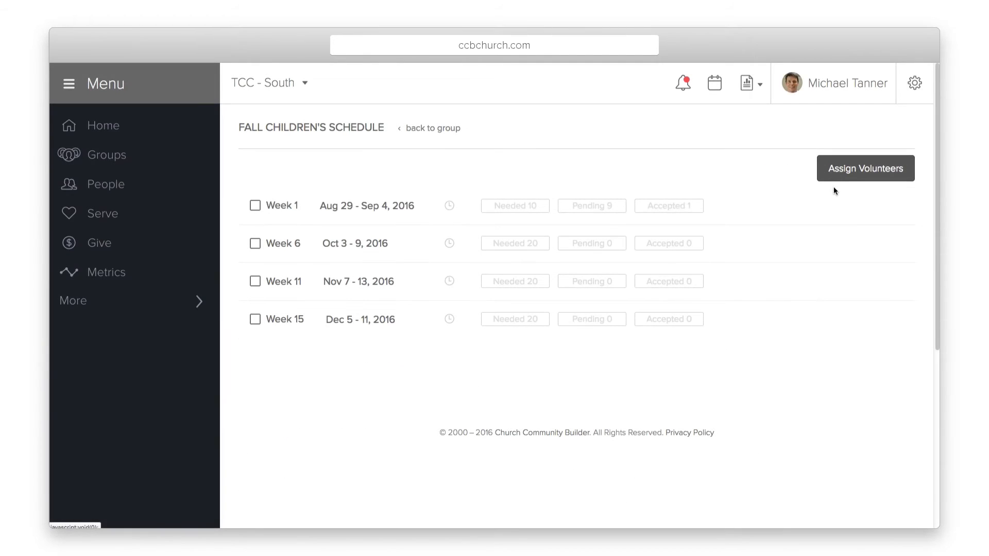
Open volunteer assignment for the schedule and choose Weeks 11, 12, 13 and 14 for display.
{"action": "left_click", "coordinate": [852, 175]}
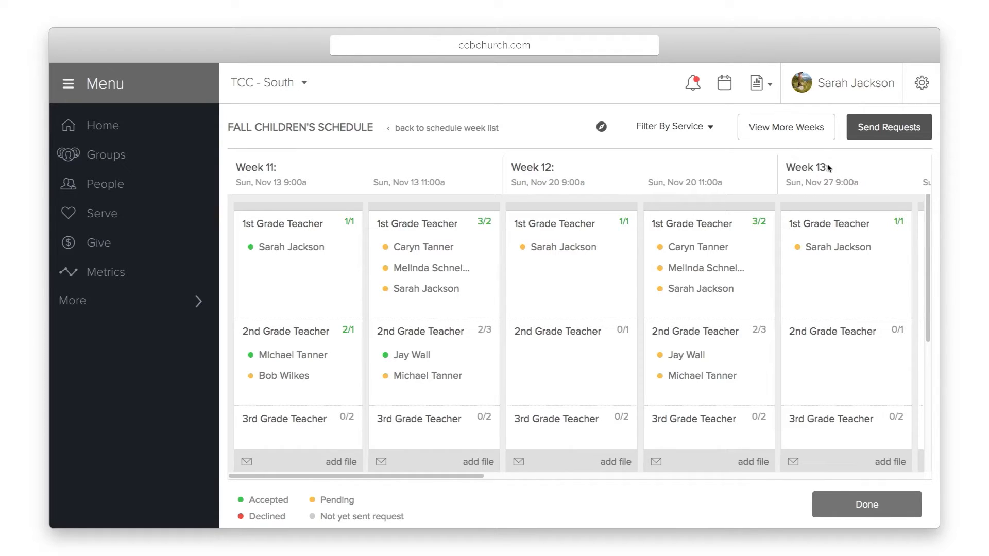
{"action": "left_click", "coordinate": [799, 132]}
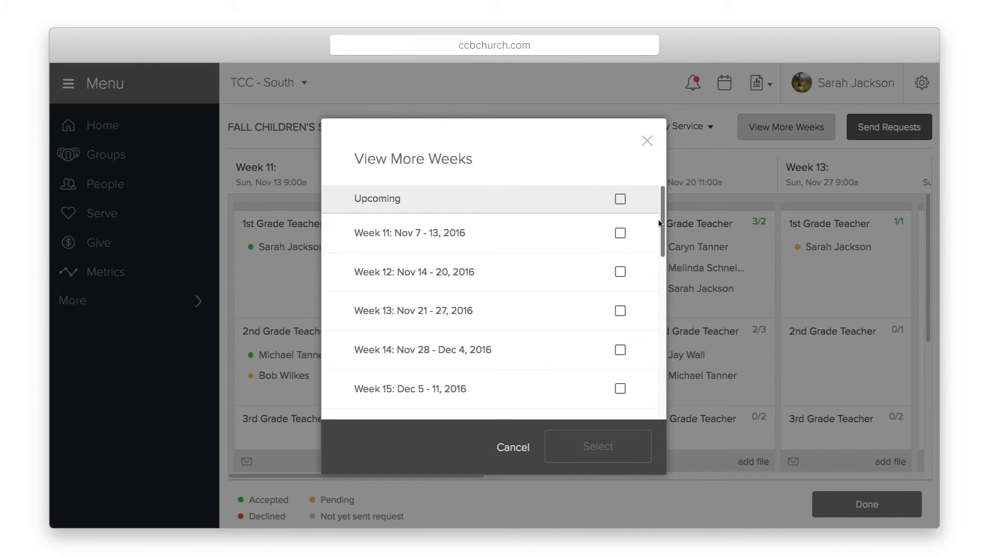
{"action": "left_click", "coordinate": [621, 273]}
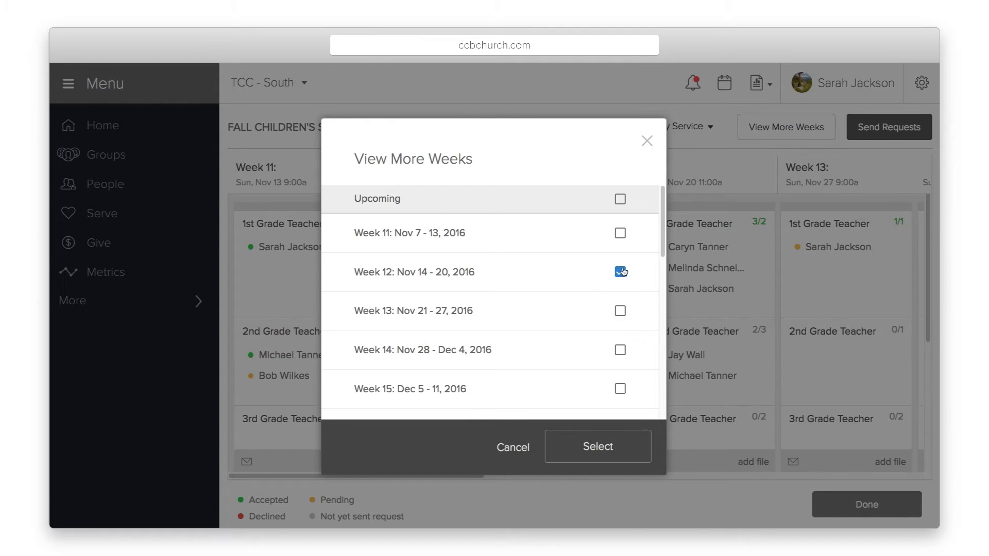
{"action": "left_click", "coordinate": [621, 235]}
{"action": "left_click", "coordinate": [620, 312]}
{"action": "left_click", "coordinate": [620, 352]}
{"action": "left_click", "coordinate": [597, 454]}
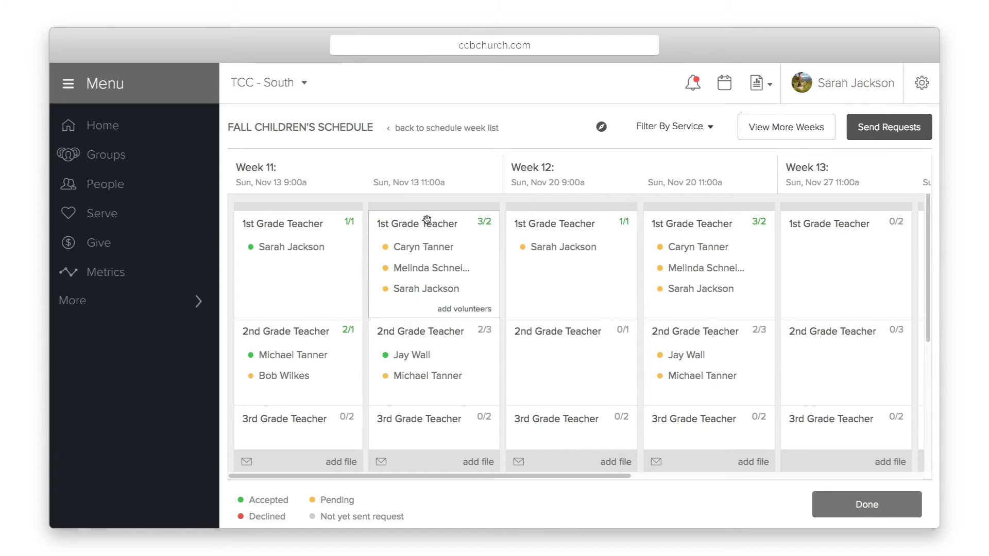
Copy the 1st Grade Teacher volunteers from Nov 13 11:00a to Nov 20 9:00a, overriding the listed volunteer's scheduling conflict.
{"action": "left_click_drag", "start_coordinate": [429, 221], "coordinate": [561, 223]}
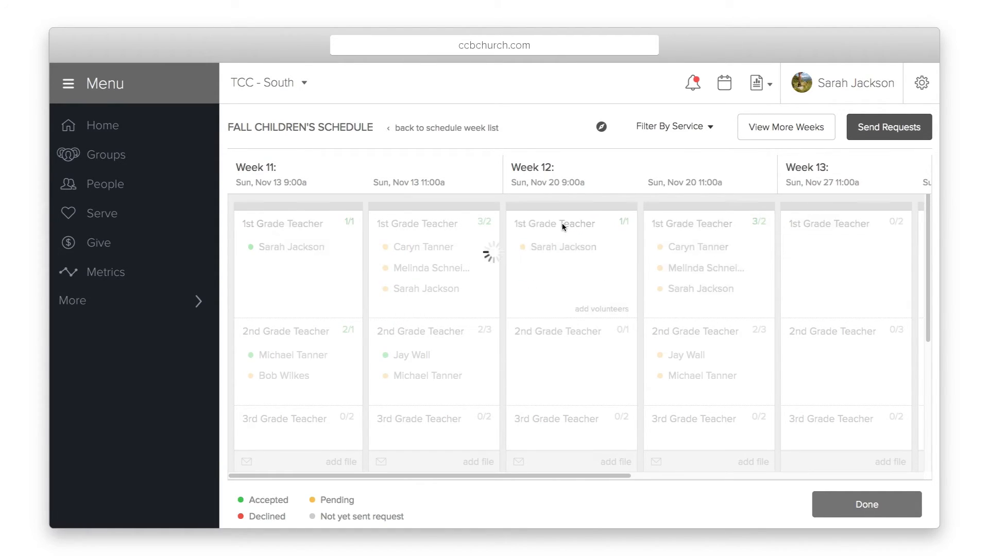
{"action": "left_click", "coordinate": [313, 272]}
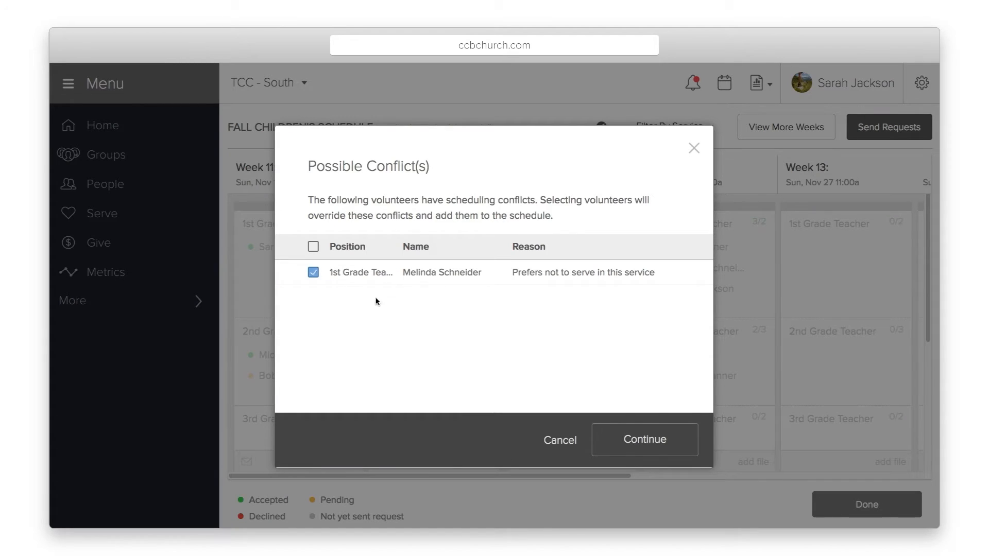
{"action": "left_click", "coordinate": [640, 440]}
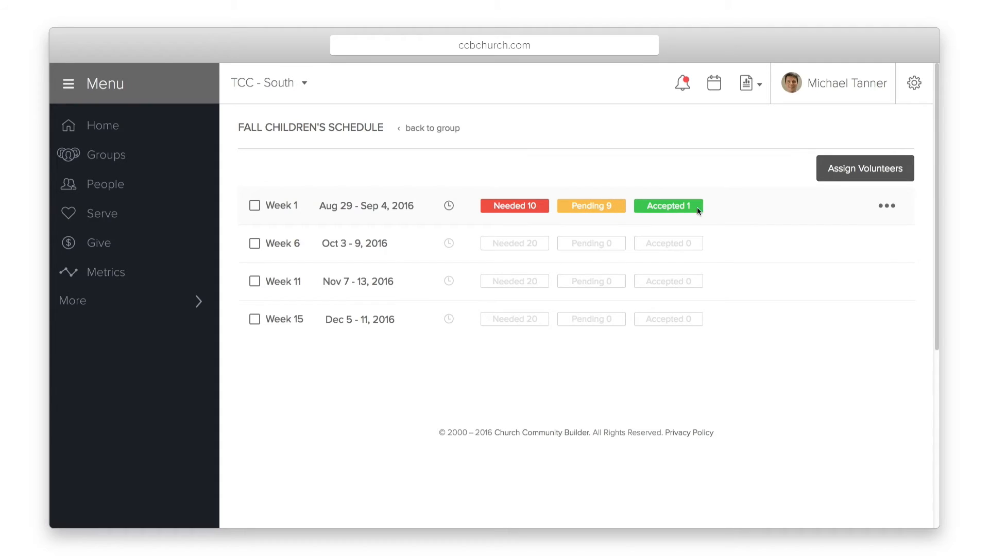
Check the options for Week 1, and open Weeks 6 and 11 together for volunteer assignment.
{"action": "left_click", "coordinate": [886, 206]}
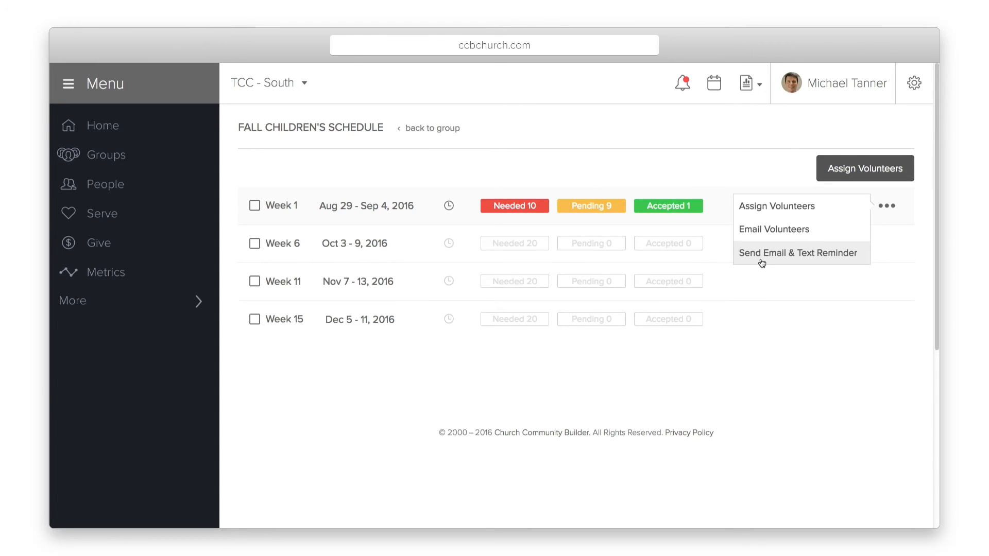
{"action": "left_click", "coordinate": [886, 206]}
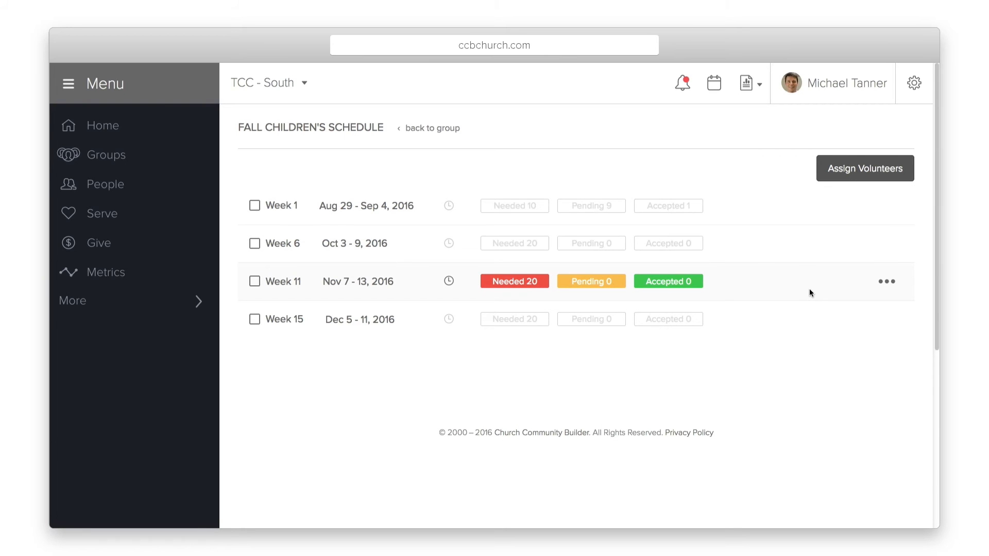
{"action": "left_click", "coordinate": [253, 244]}
{"action": "left_click", "coordinate": [254, 281]}
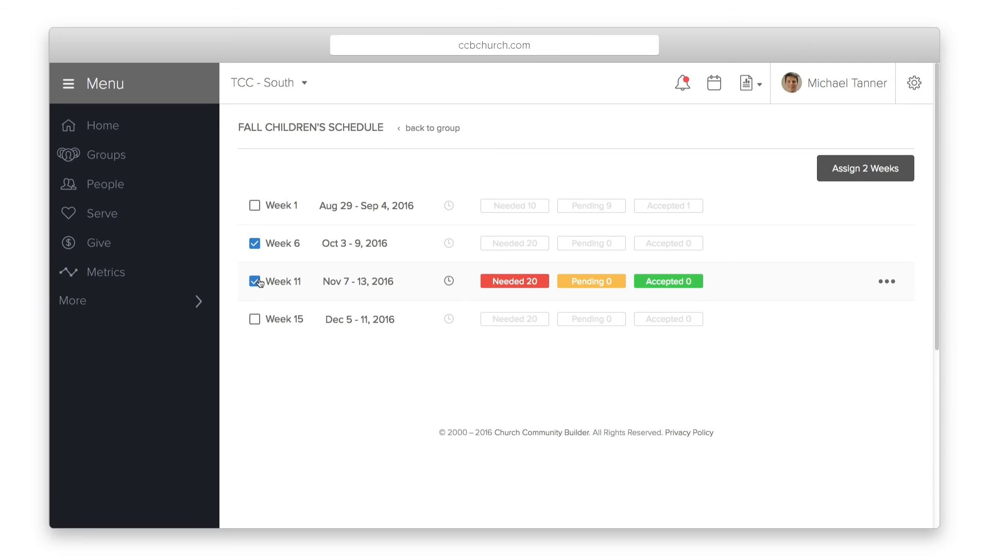
{"action": "left_click", "coordinate": [847, 167]}
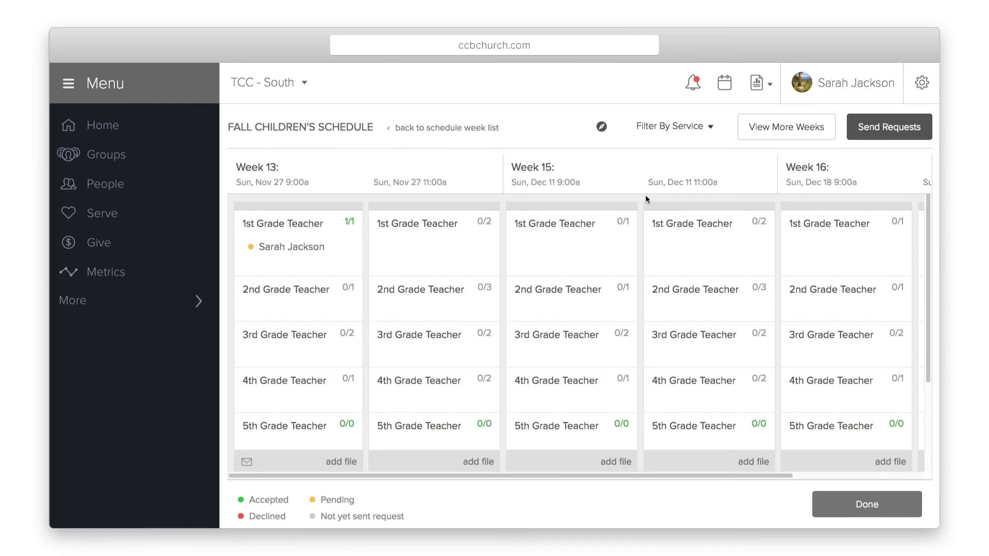
Assign an available volunteer to the Nov 27 11:00a 1st Grade Teacher position and copy the assignment to Dec 11 9:00a.
{"action": "left_click", "coordinate": [443, 263]}
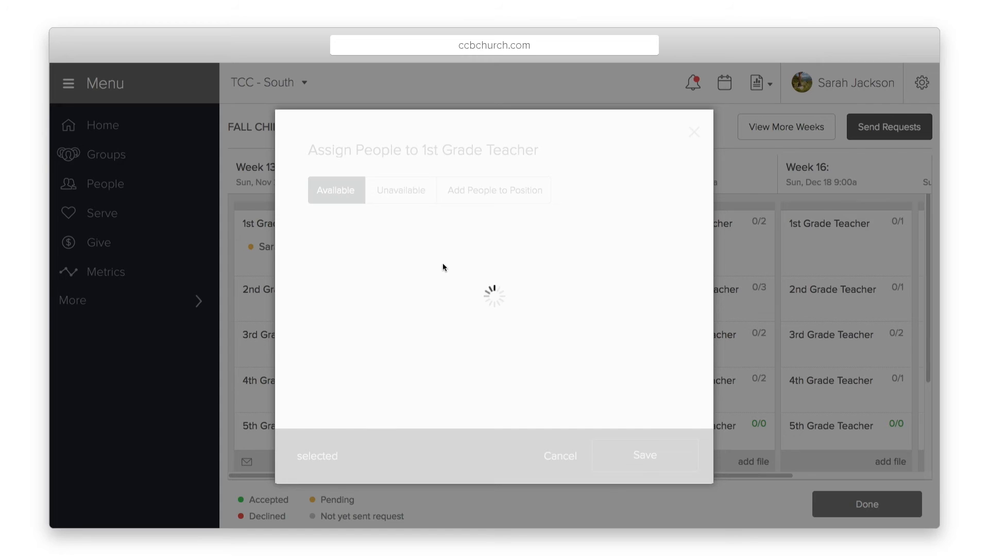
{"action": "left_click", "coordinate": [313, 286]}
{"action": "left_click", "coordinate": [610, 448]}
{"action": "left_click_drag", "start_coordinate": [424, 247], "coordinate": [533, 250]}
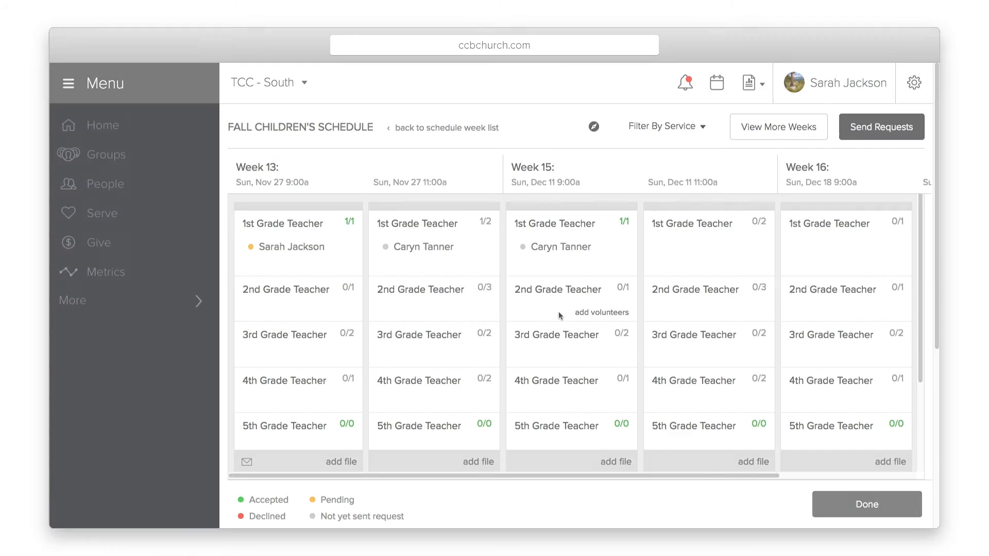